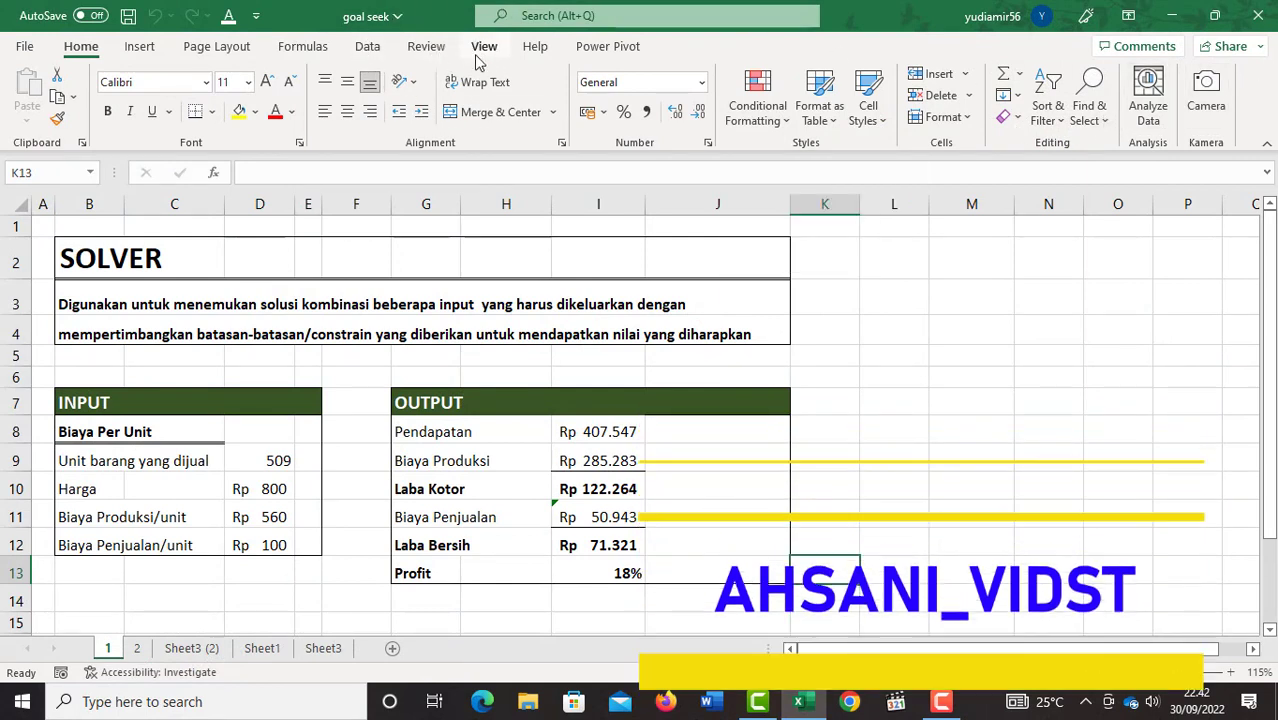
- Enable the Developer tab in the ribbon customization options
{"action": "left_click", "coordinate": [25, 46]}
{"action": "left_click", "coordinate": [36, 648]}
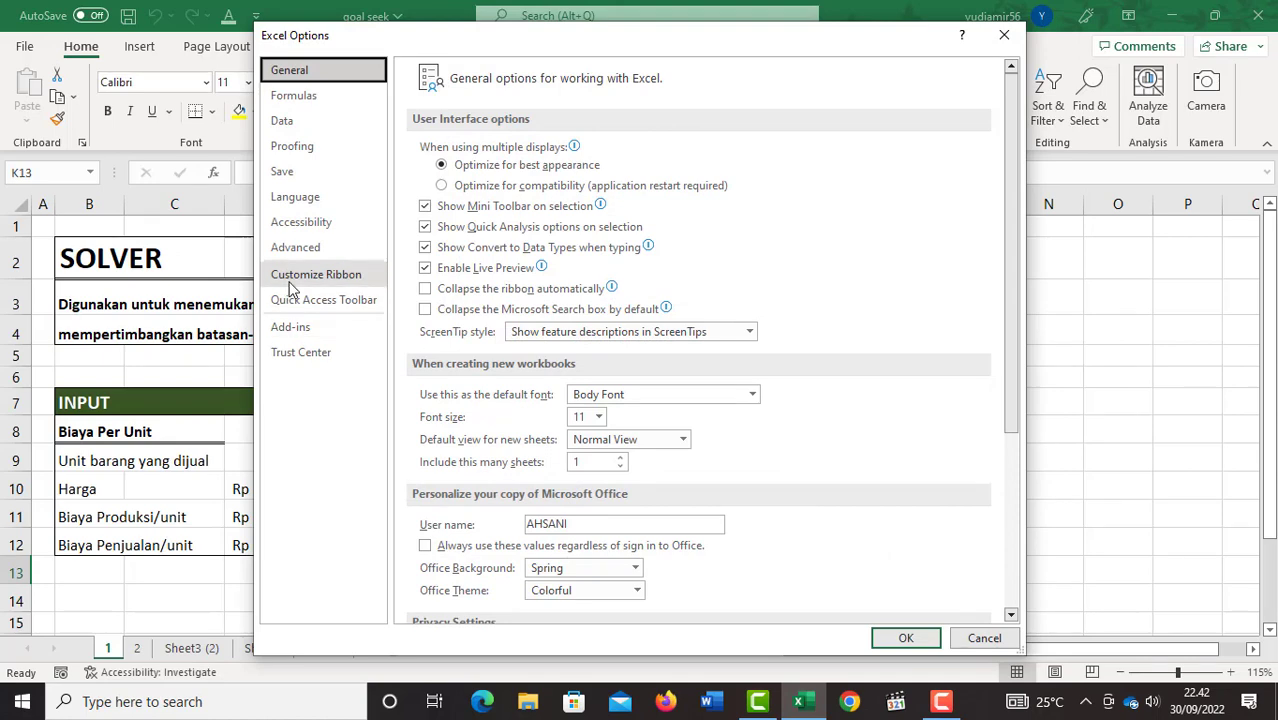
{"action": "left_click", "coordinate": [300, 275]}
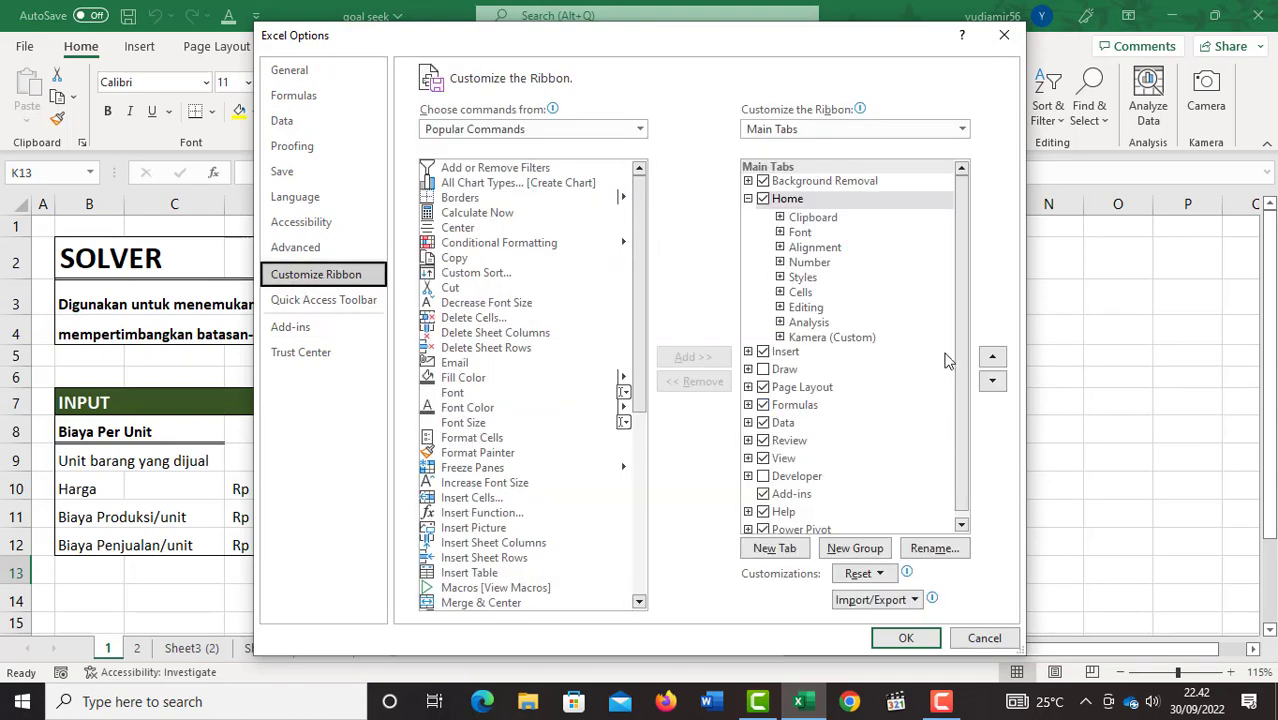
{"action": "scroll", "coordinate": [952, 400], "scroll_direction": "down", "scroll_amount": 1}
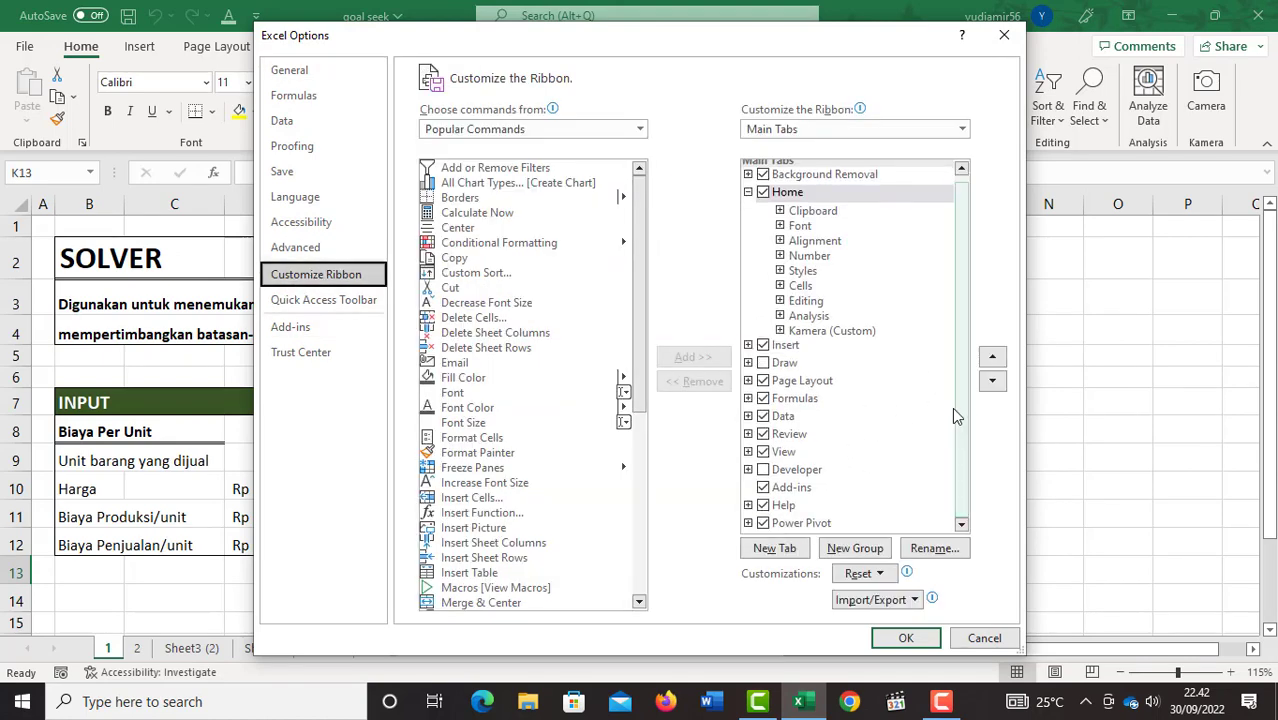
{"action": "left_click", "coordinate": [763, 469]}
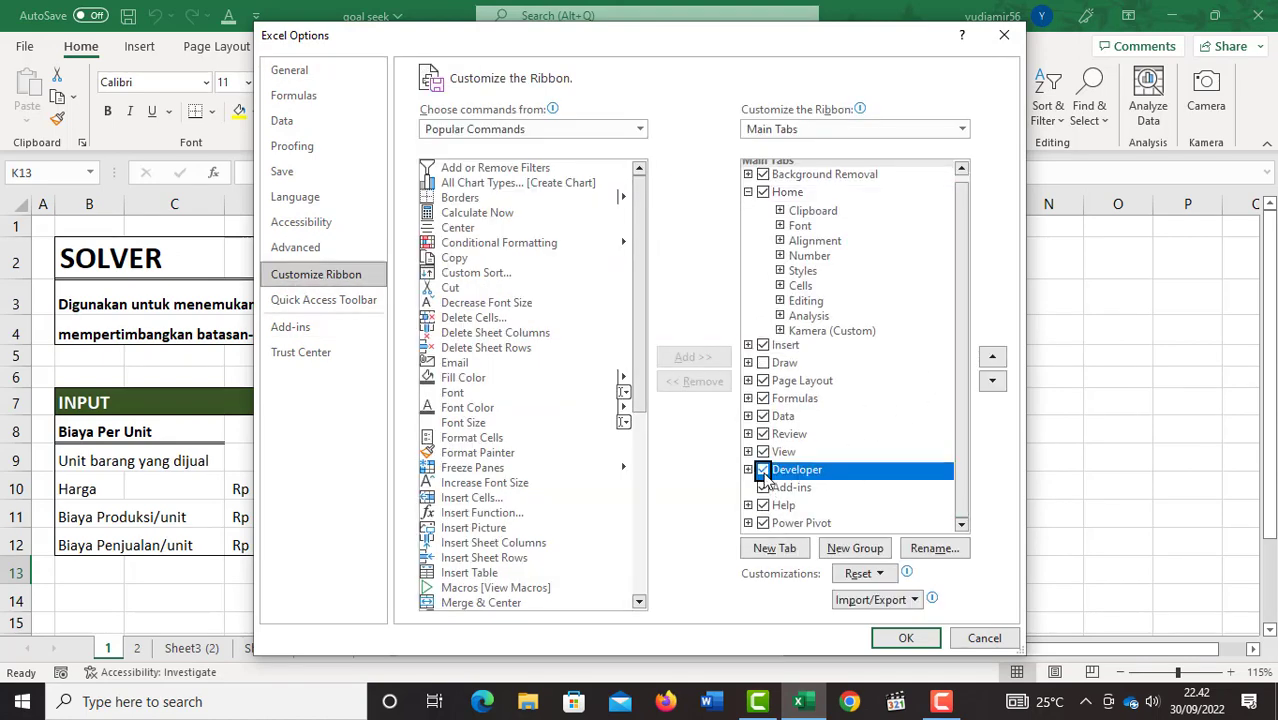
{"action": "left_click", "coordinate": [905, 640]}
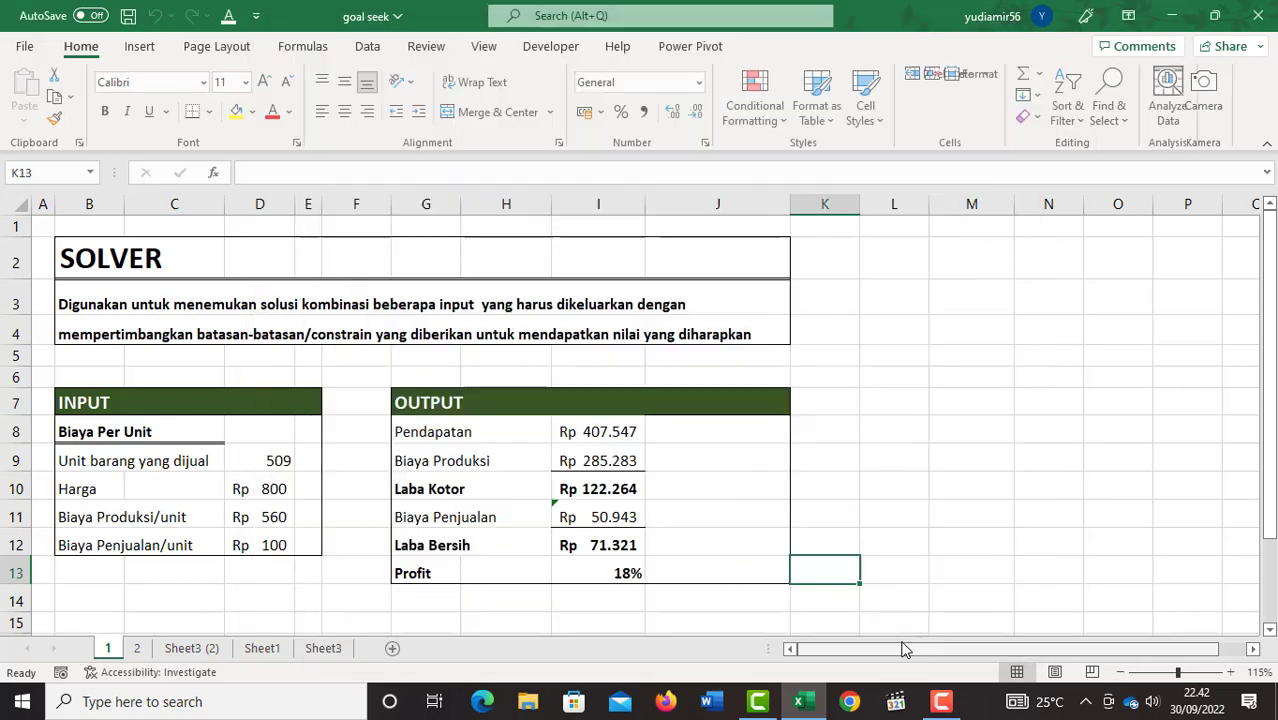
- Activate the Solver Add-in among the available Excel add-ins and show the data commands
{"action": "left_click", "coordinate": [549, 47]}
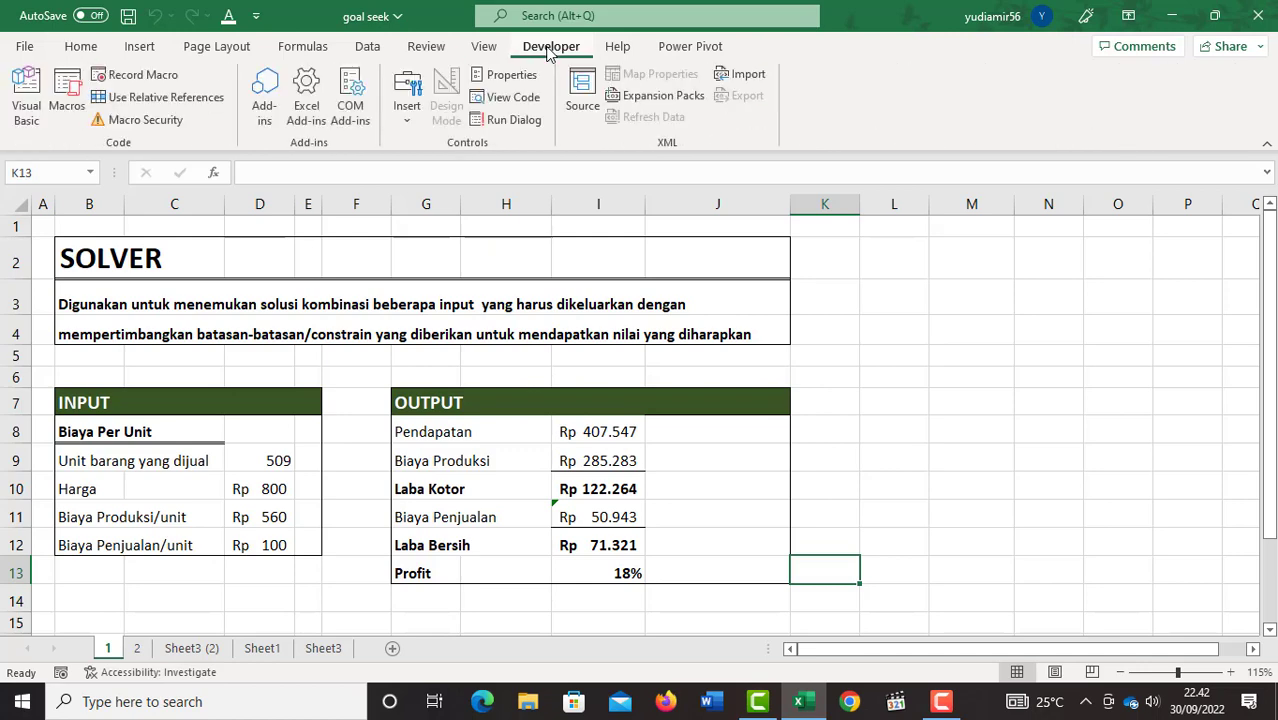
{"action": "left_click", "coordinate": [310, 108]}
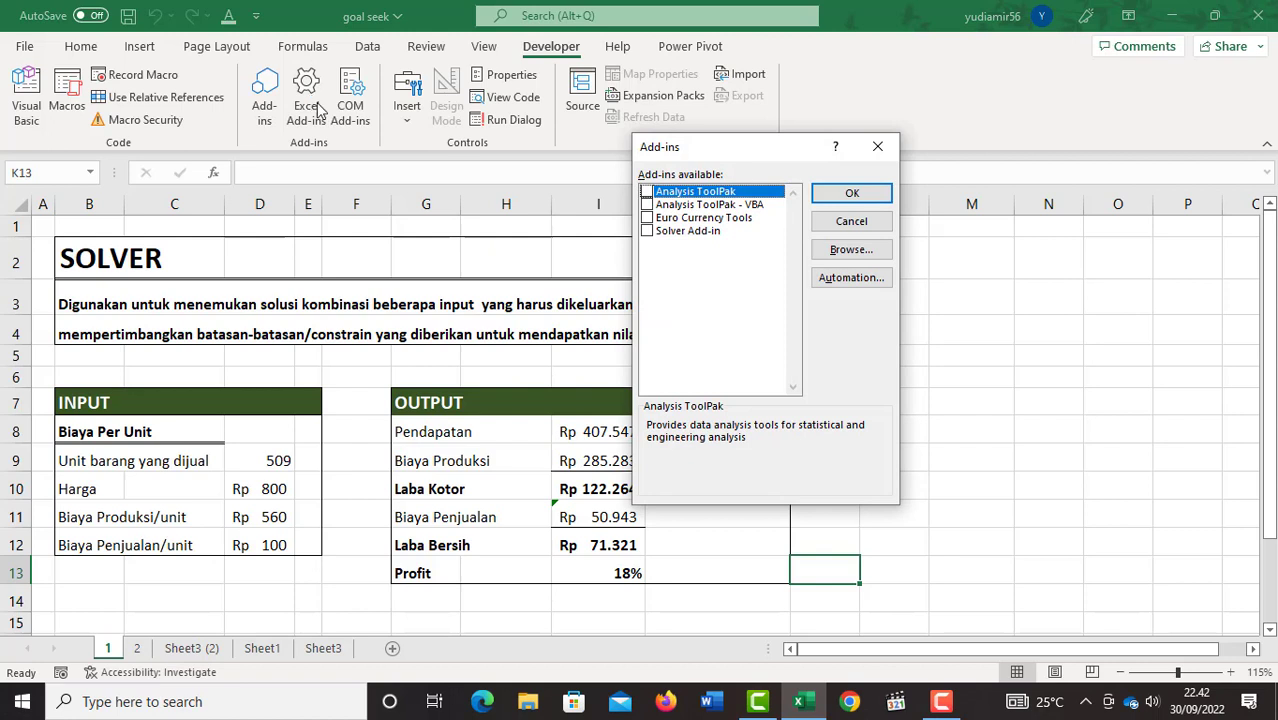
{"action": "left_click_drag", "start_coordinate": [808, 155], "coordinate": [788, 150]}
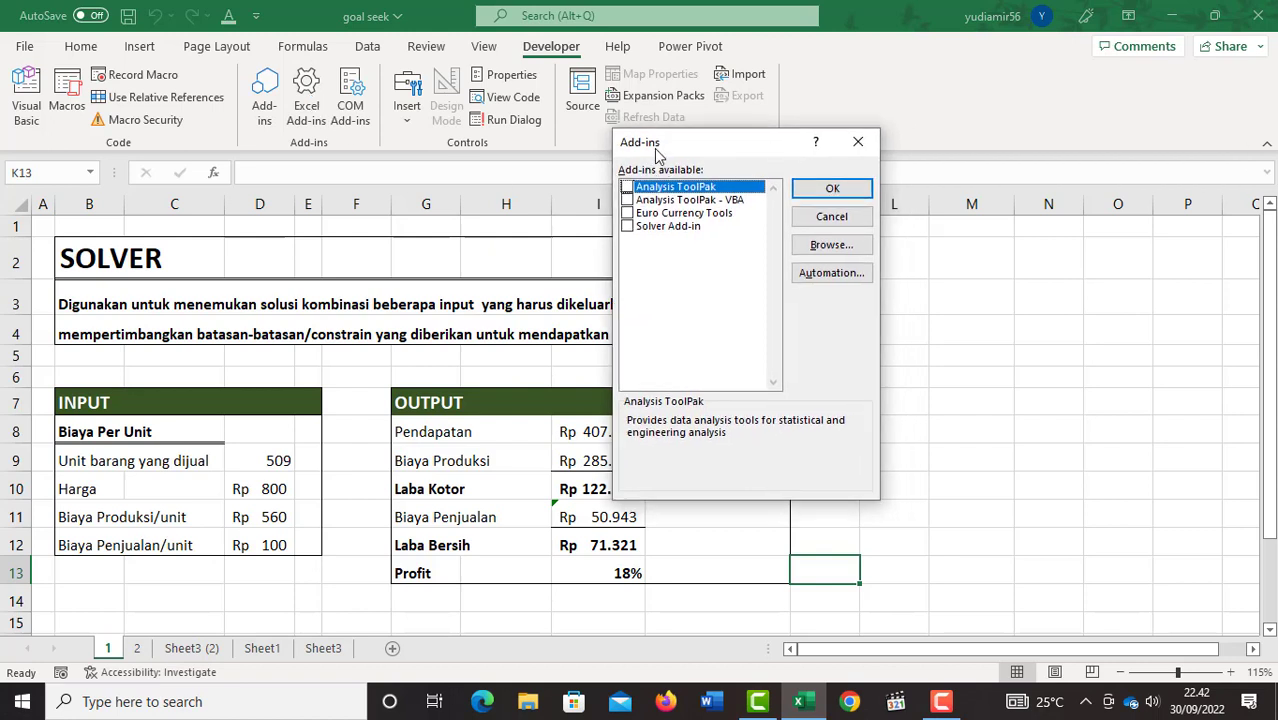
{"action": "left_click", "coordinate": [629, 227]}
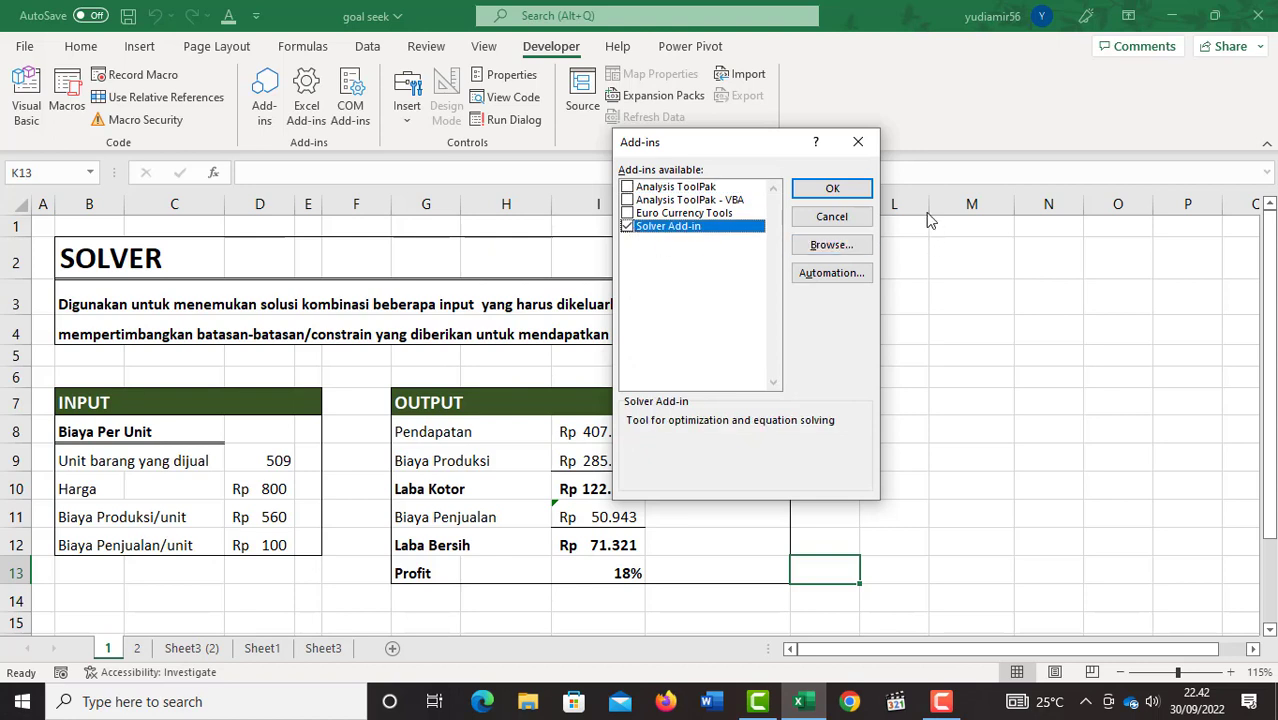
{"action": "left_click", "coordinate": [865, 190]}
{"action": "left_click", "coordinate": [869, 421]}
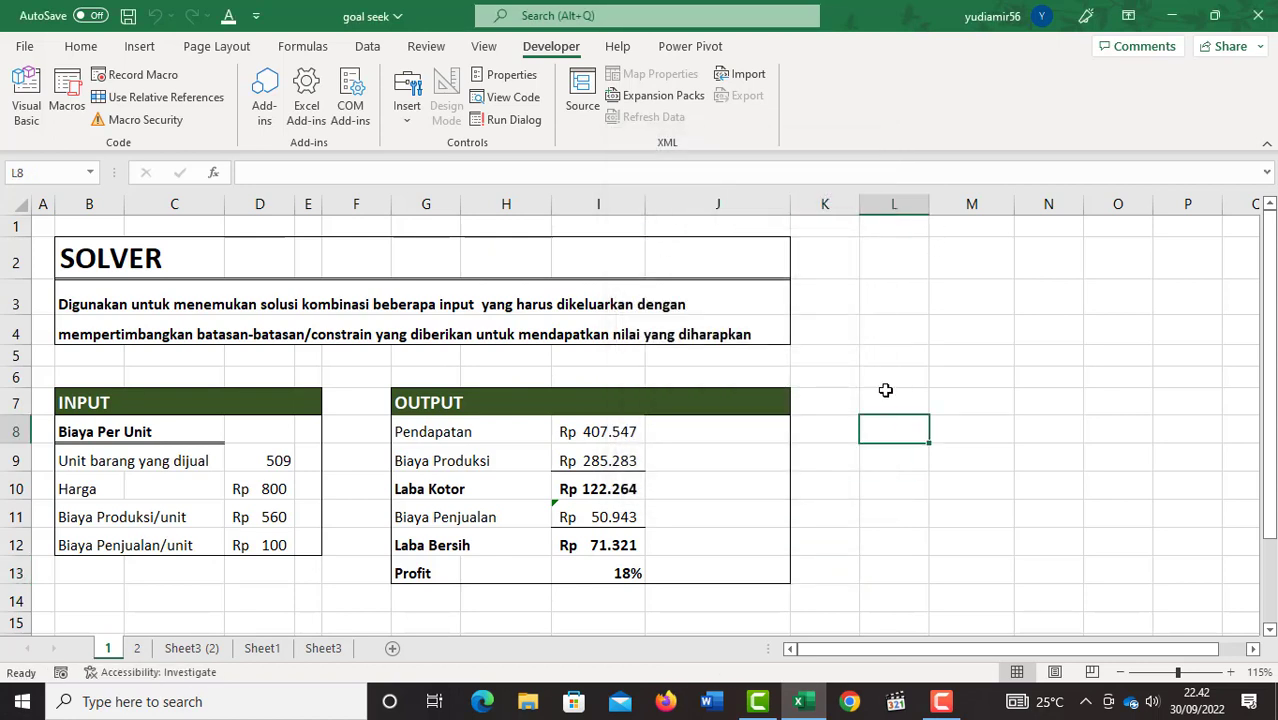
{"action": "left_click", "coordinate": [377, 50]}
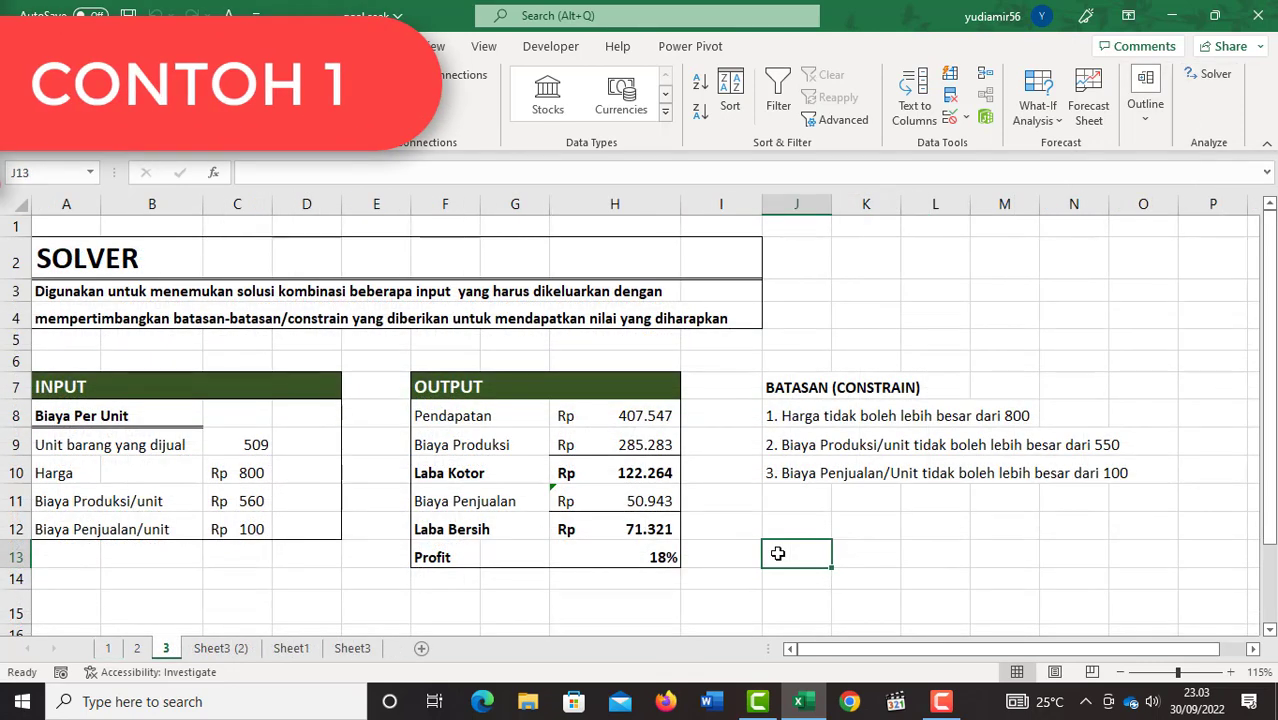
- Examine the profit formula in H13 and the price and unit cost inputs in C10:C12
{"action": "left_click", "coordinate": [664, 566]}
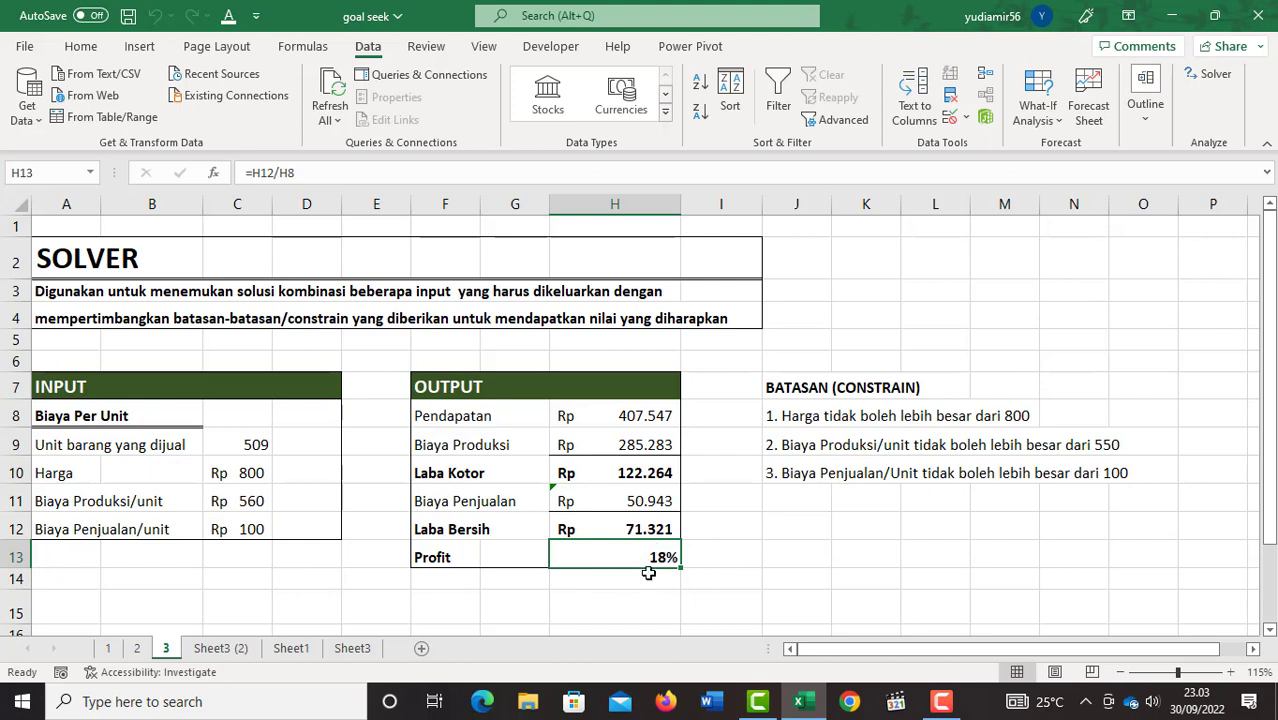
{"action": "left_click", "coordinate": [250, 478]}
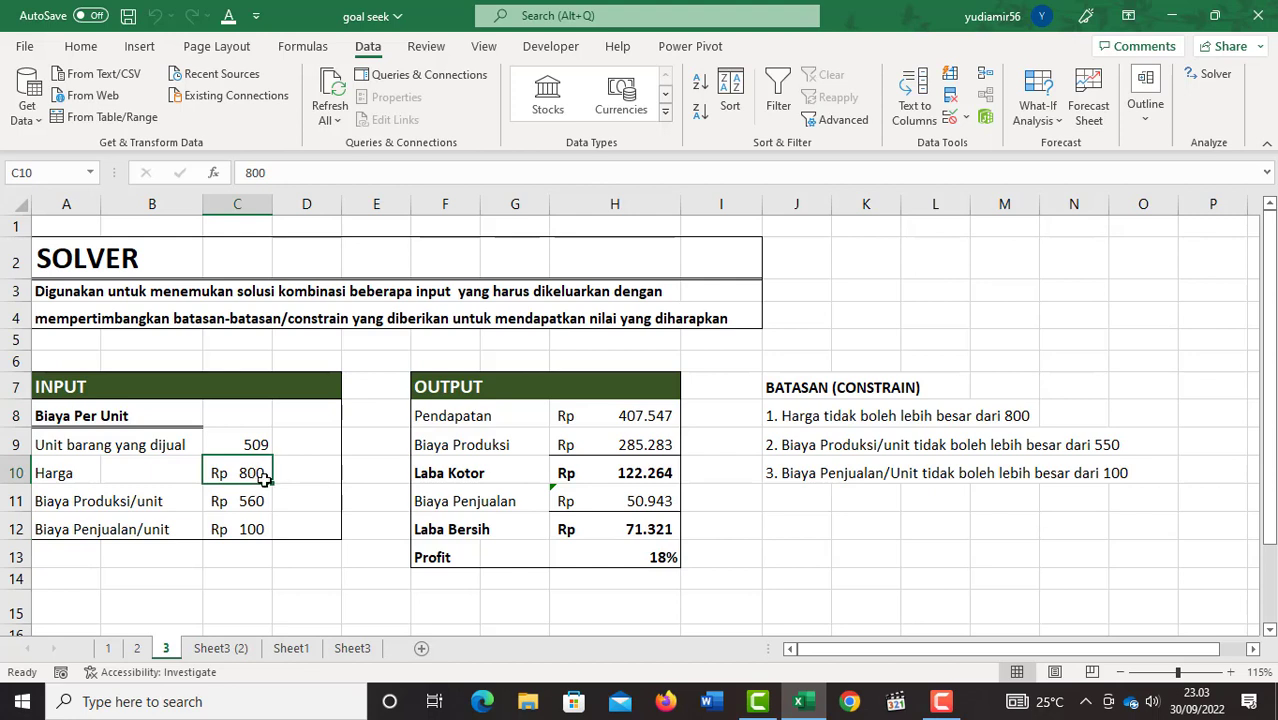
{"action": "left_click", "coordinate": [248, 499]}
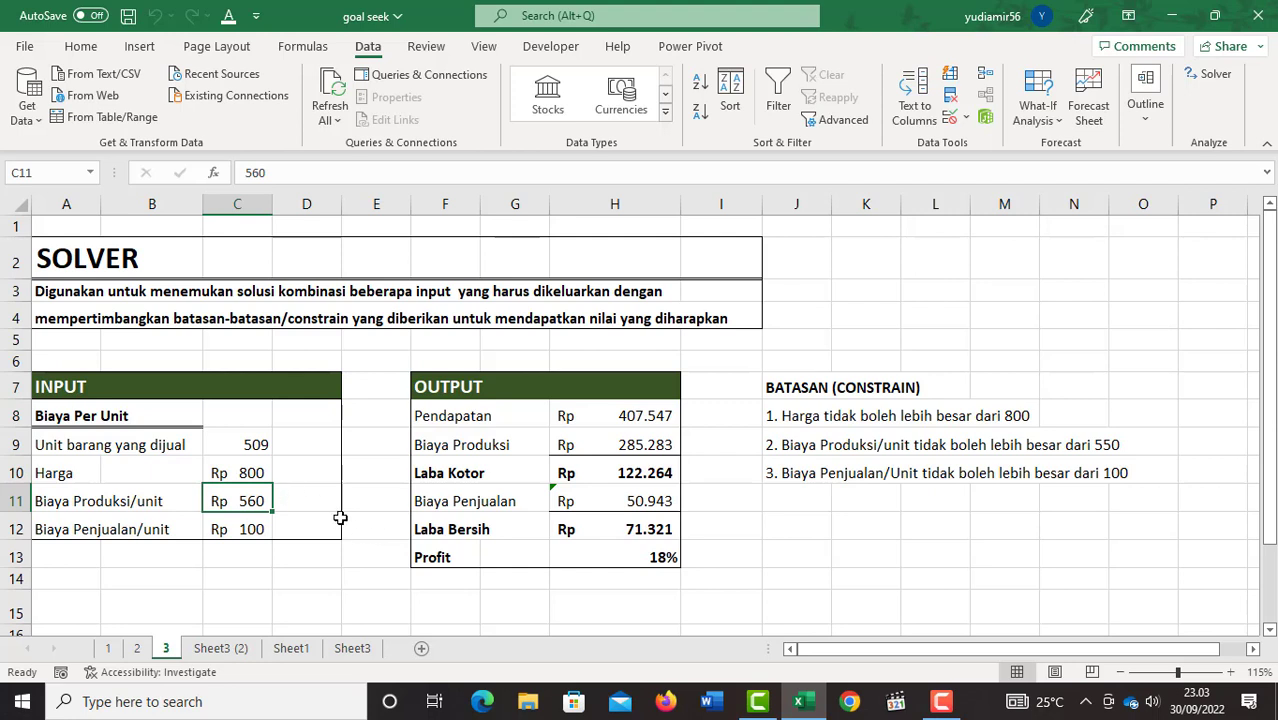
{"action": "left_click_drag", "start_coordinate": [248, 477], "coordinate": [252, 527]}
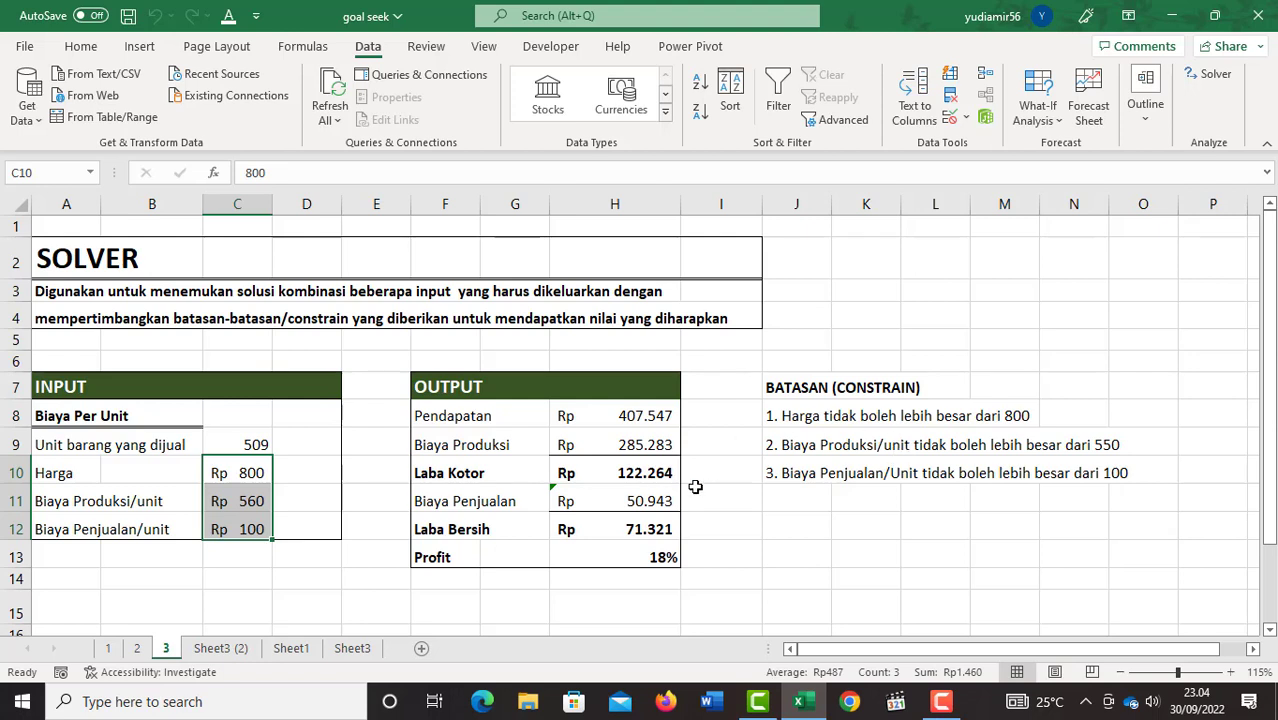
- Set up Solver with profit cell H13 as objective, a target value of 0,2 and C10:C12 as changing variable cells
{"action": "left_click", "coordinate": [662, 557]}
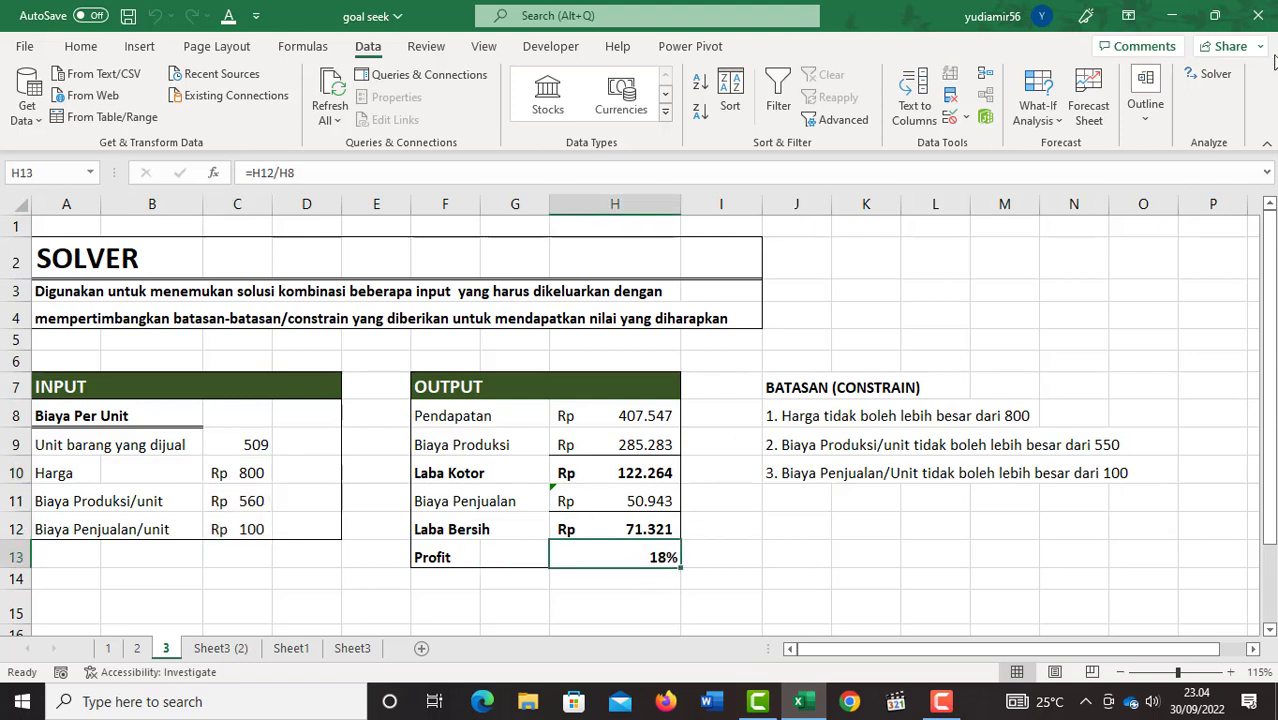
{"action": "left_click", "coordinate": [1208, 80]}
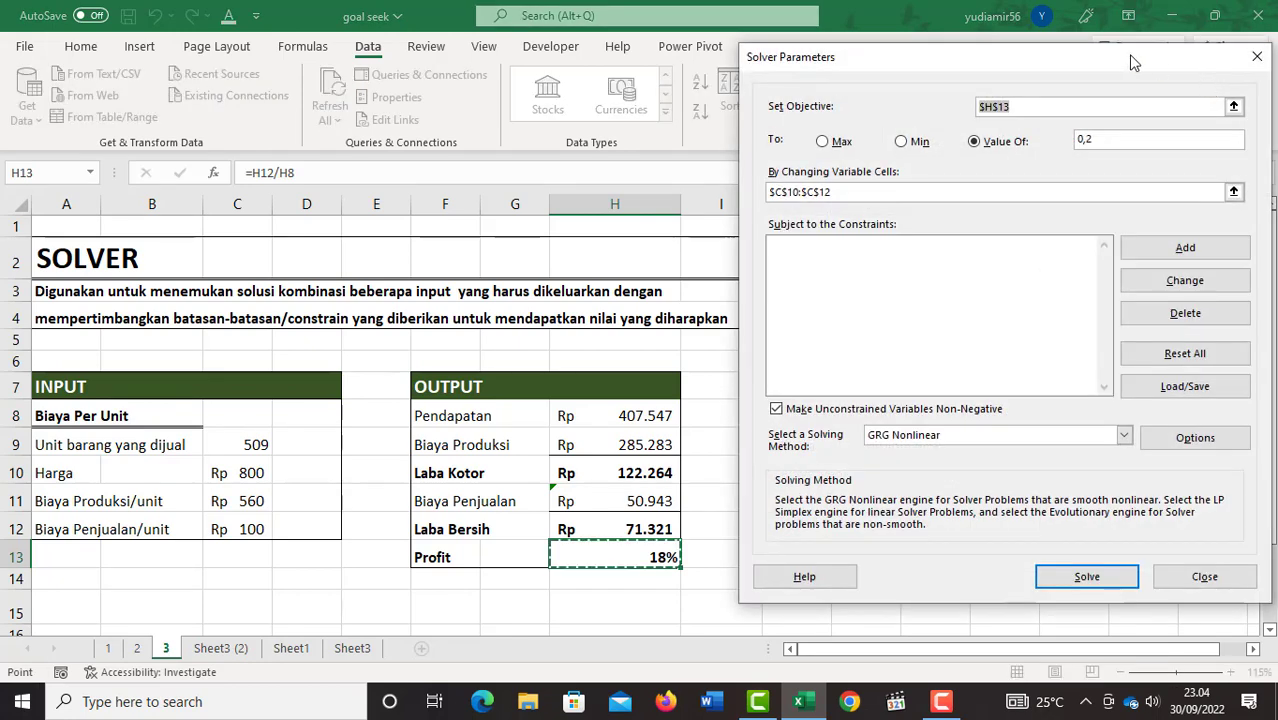
{"action": "left_click_drag", "start_coordinate": [1104, 59], "coordinate": [1073, 62]}
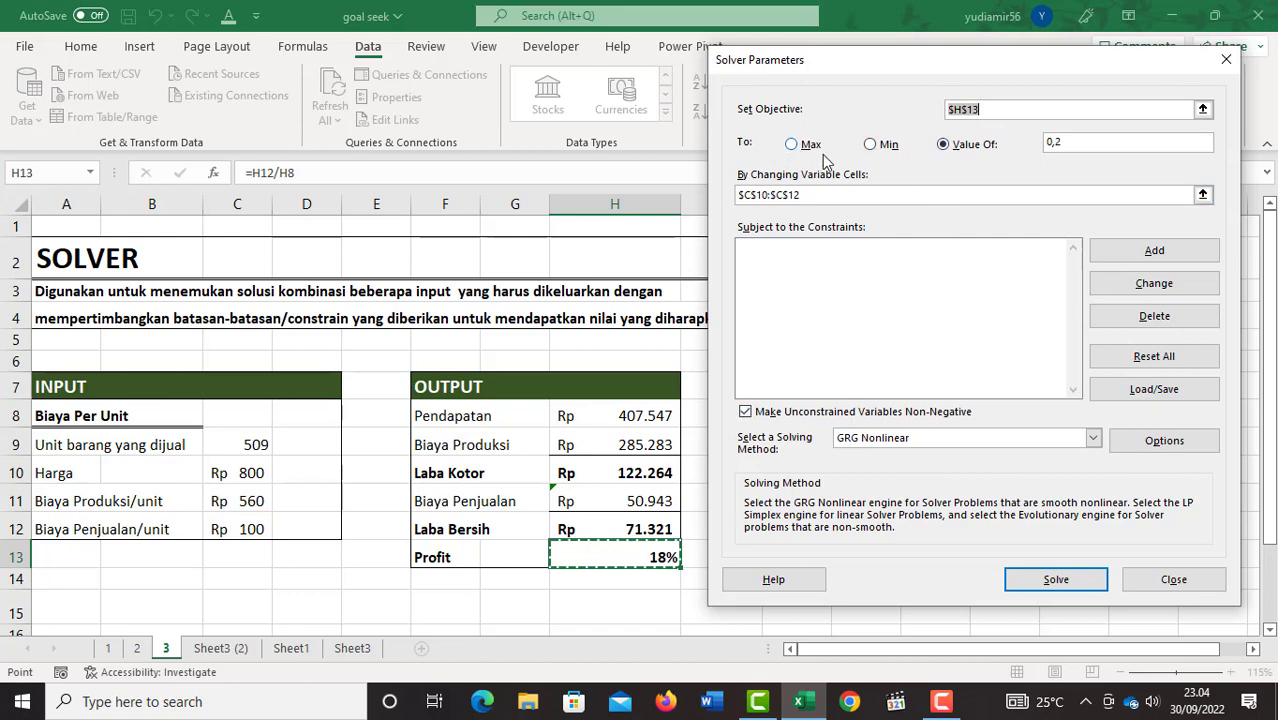
{"action": "left_click", "coordinate": [966, 157]}
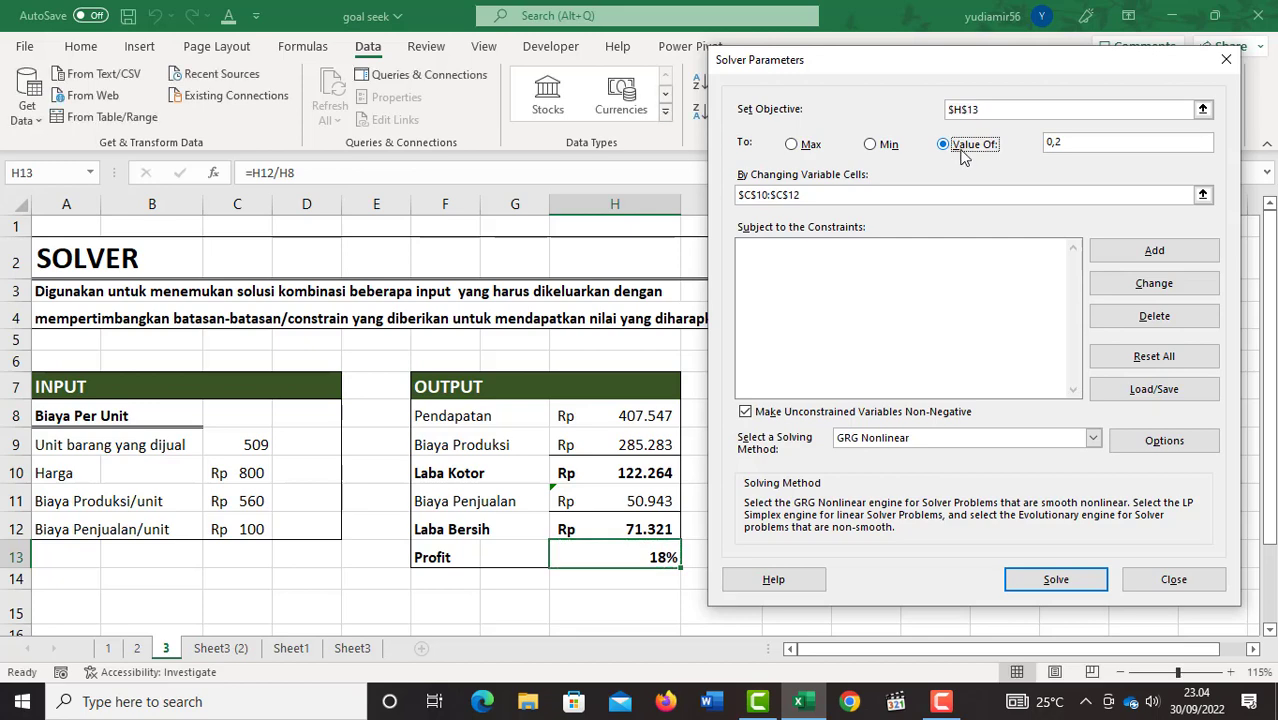
{"action": "left_click", "coordinate": [1052, 143]}
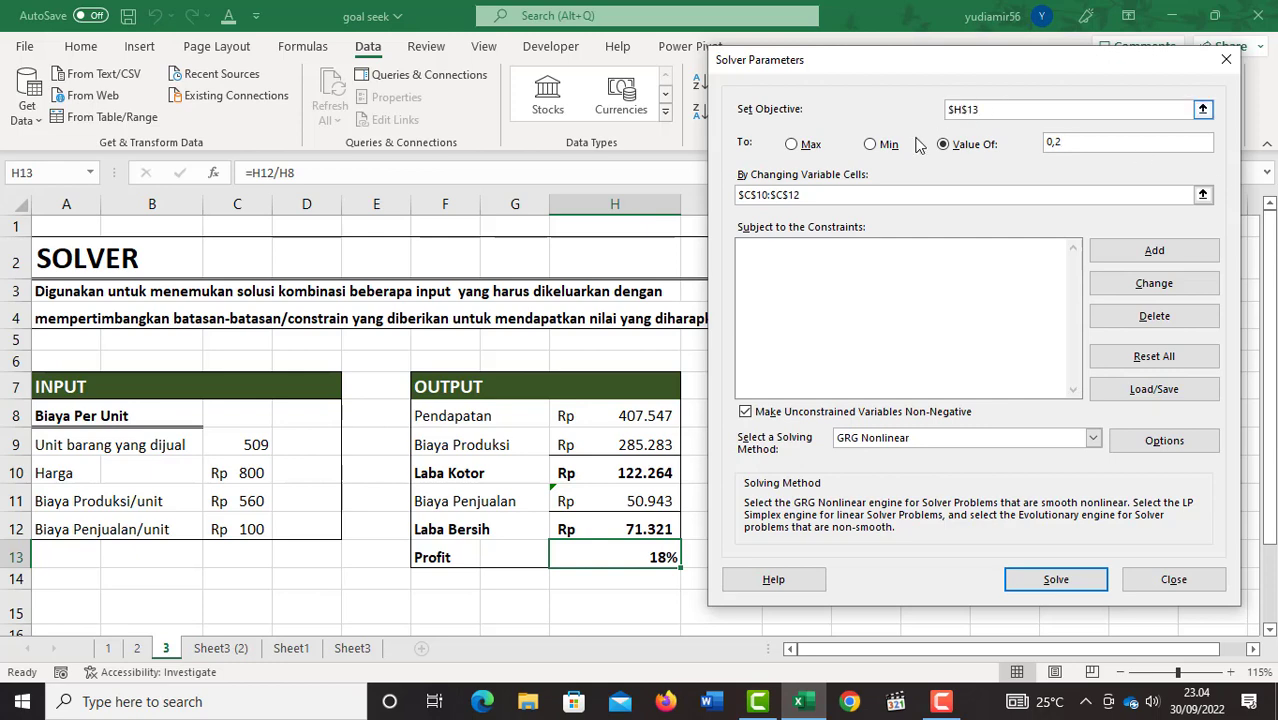
{"action": "left_click_drag", "start_coordinate": [812, 196], "coordinate": [740, 200]}
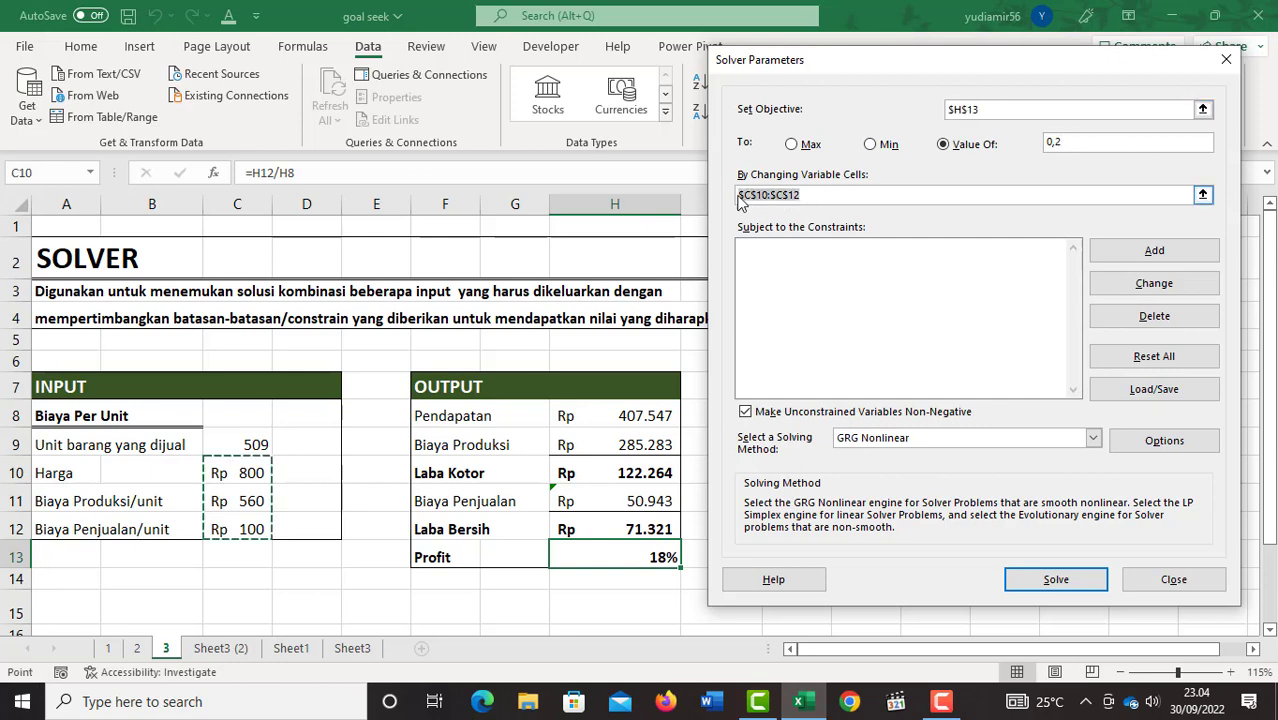
{"action": "left_click_drag", "start_coordinate": [212, 474], "coordinate": [274, 537]}
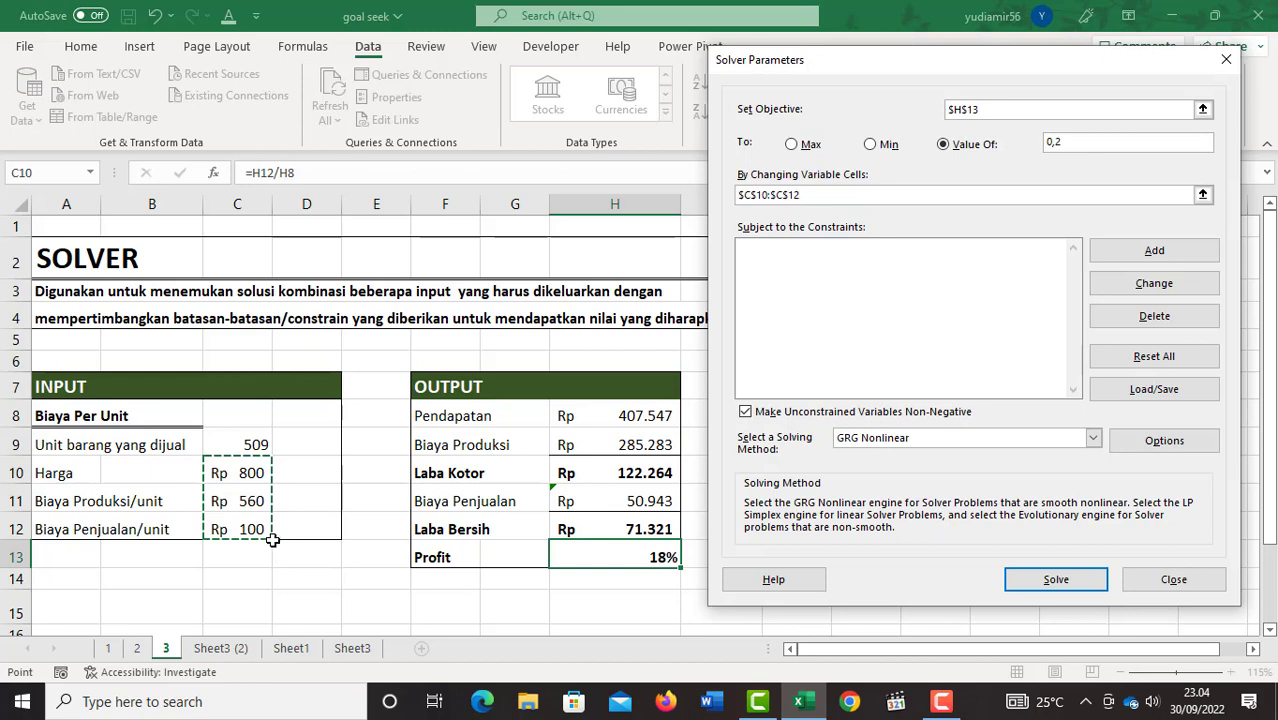
- Add a Solver constraint that keeps the price in C10 at <= 800
{"action": "left_click", "coordinate": [798, 262]}
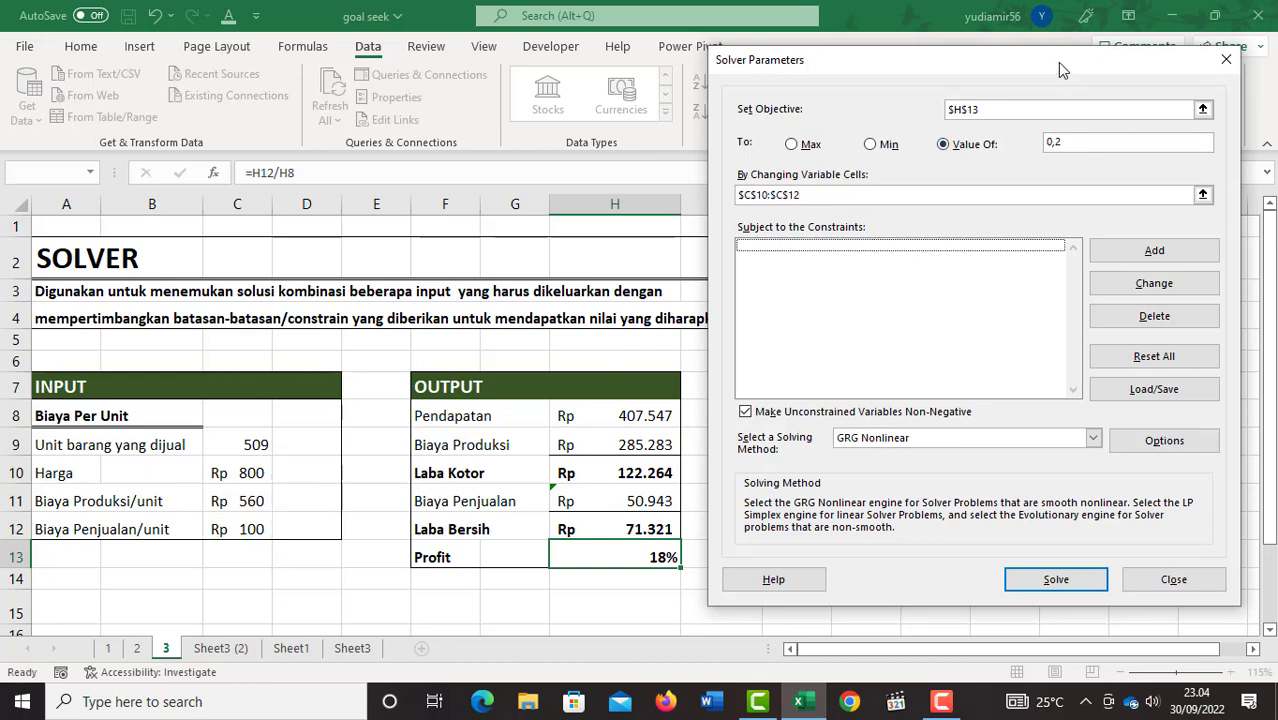
{"action": "left_click_drag", "start_coordinate": [1057, 62], "coordinate": [681, 52]}
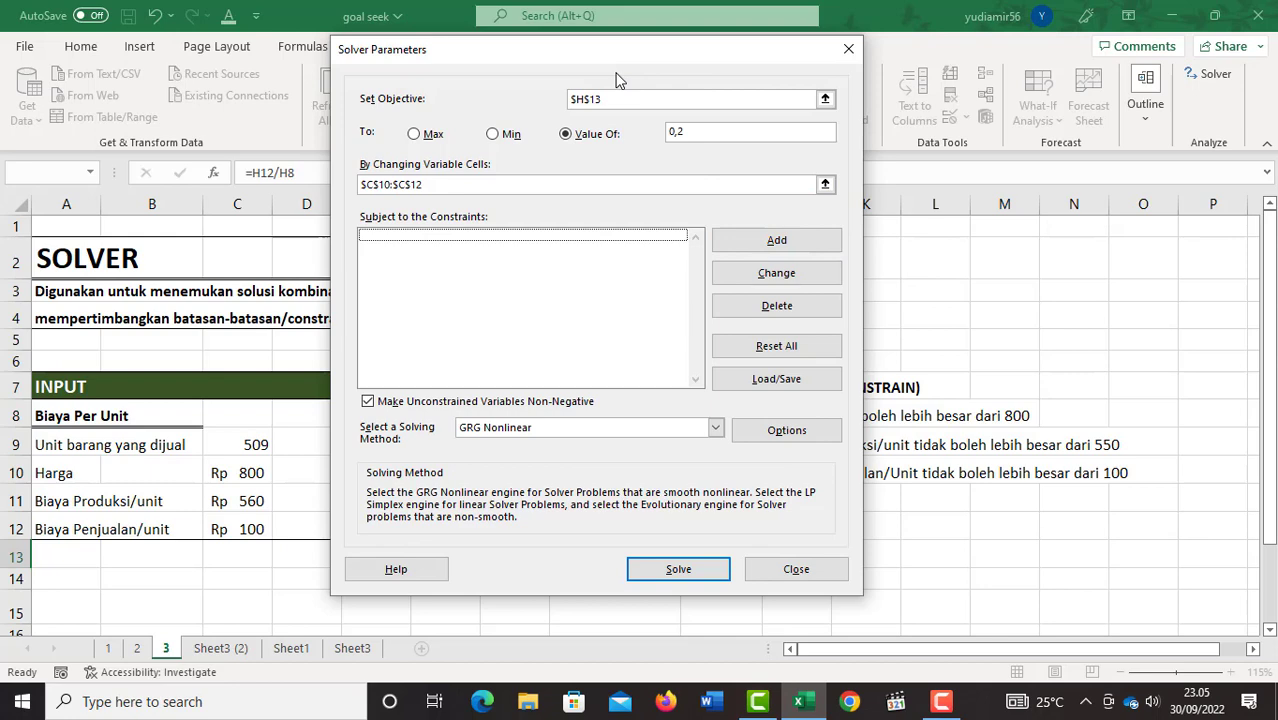
{"action": "left_click_drag", "start_coordinate": [540, 62], "coordinate": [688, 78]}
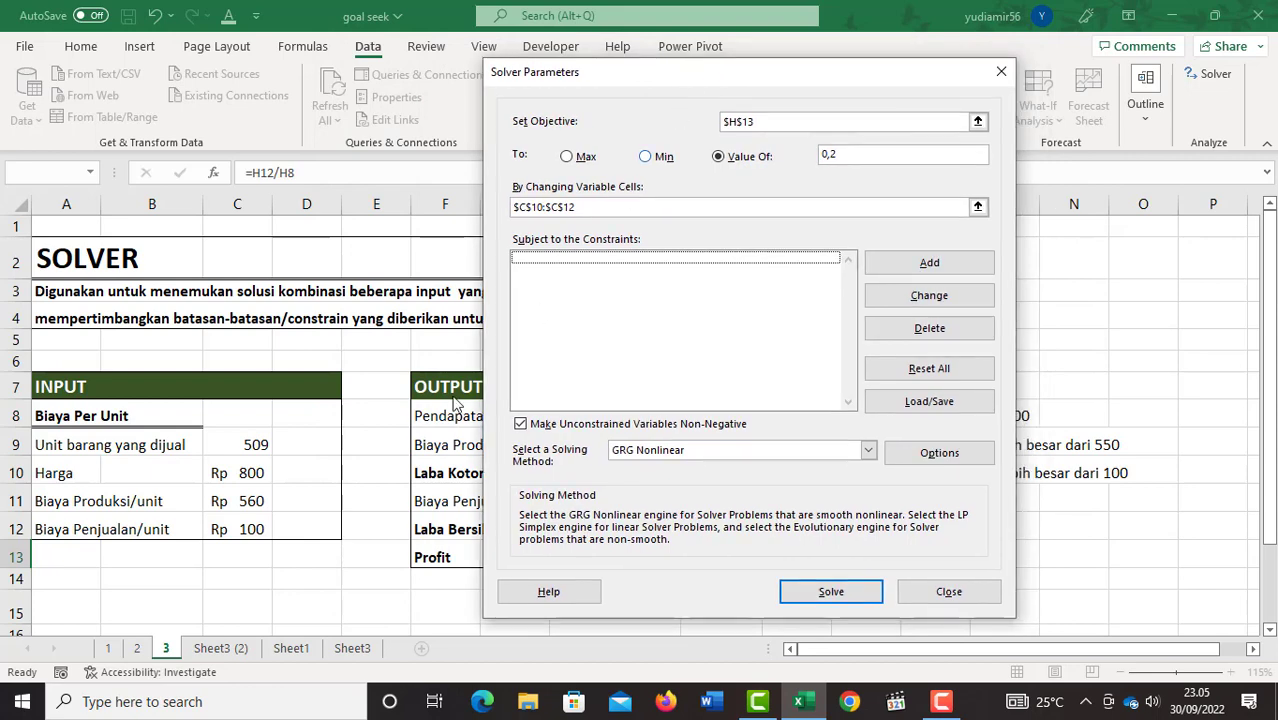
{"action": "left_click_drag", "start_coordinate": [826, 84], "coordinate": [570, 87]}
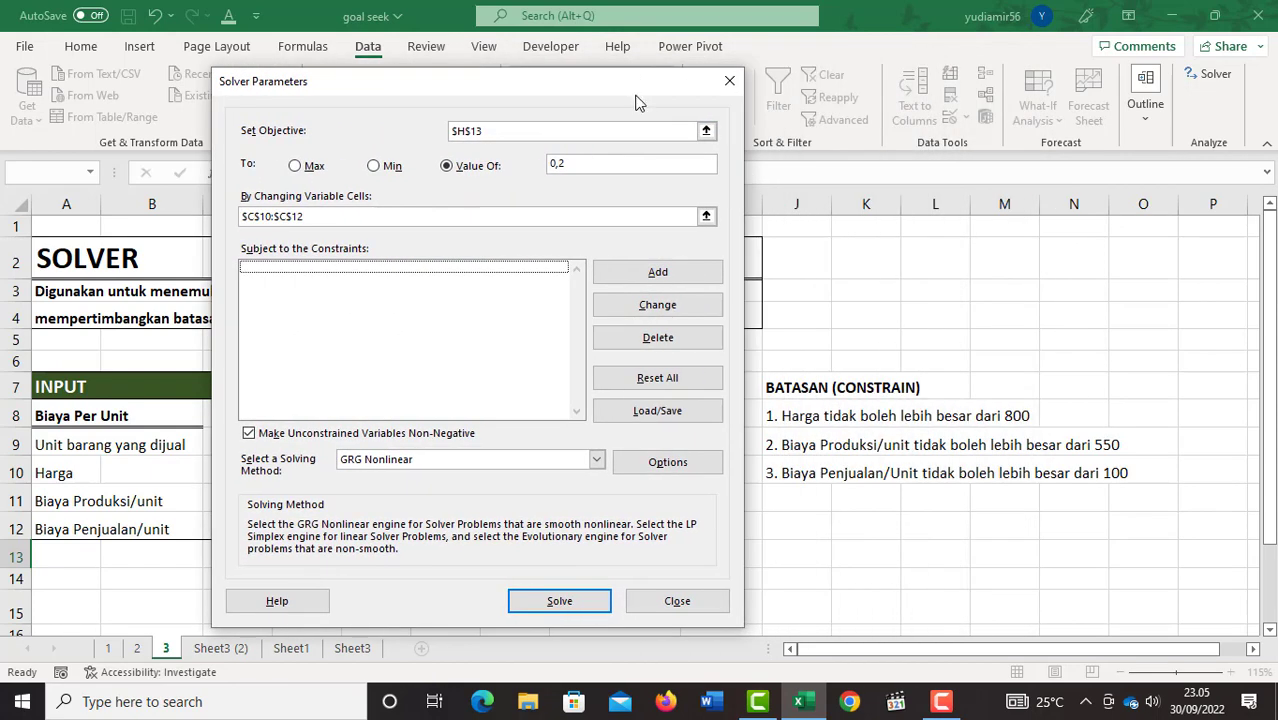
{"action": "left_click", "coordinate": [673, 277]}
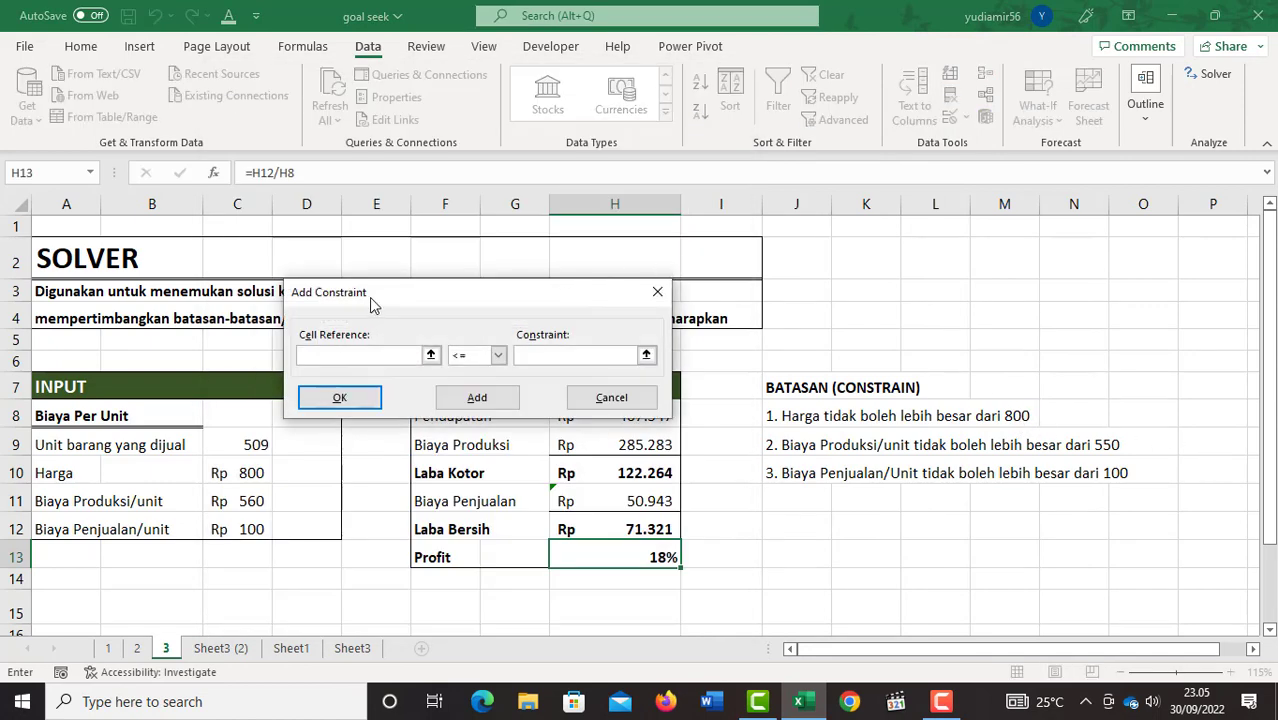
{"action": "left_click_drag", "start_coordinate": [371, 300], "coordinate": [779, 272]}
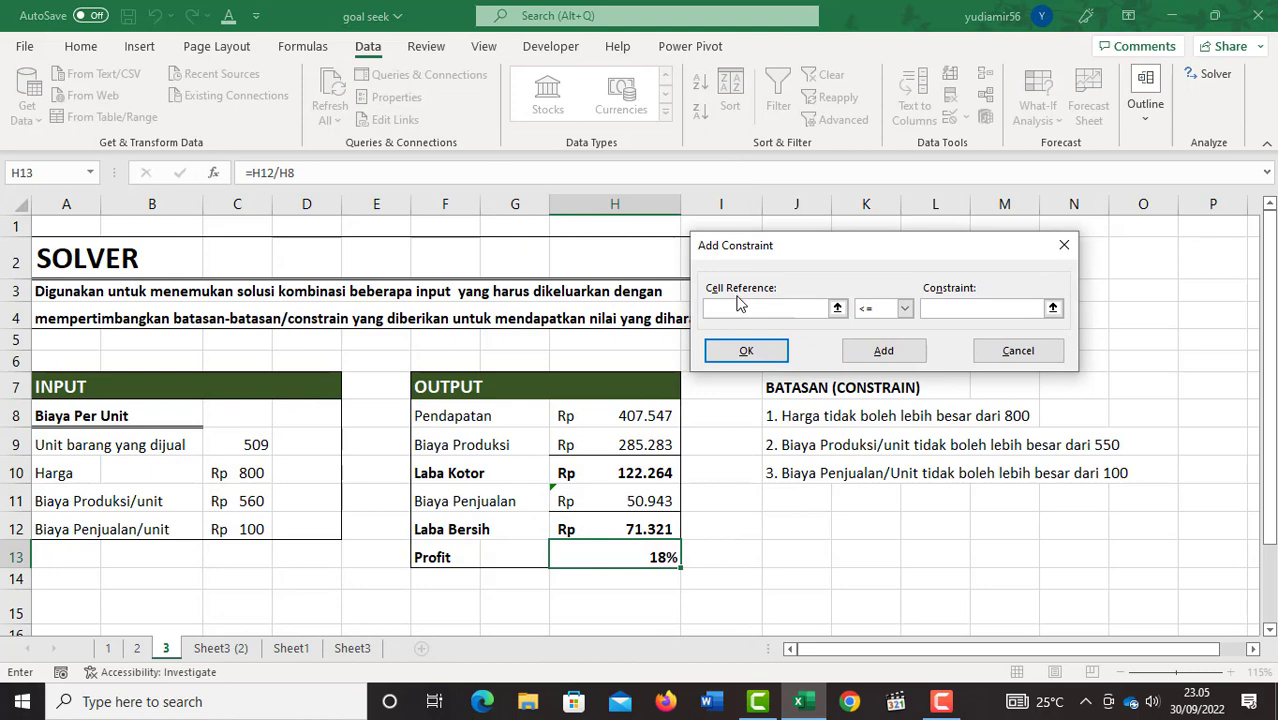
{"action": "left_click", "coordinate": [252, 472]}
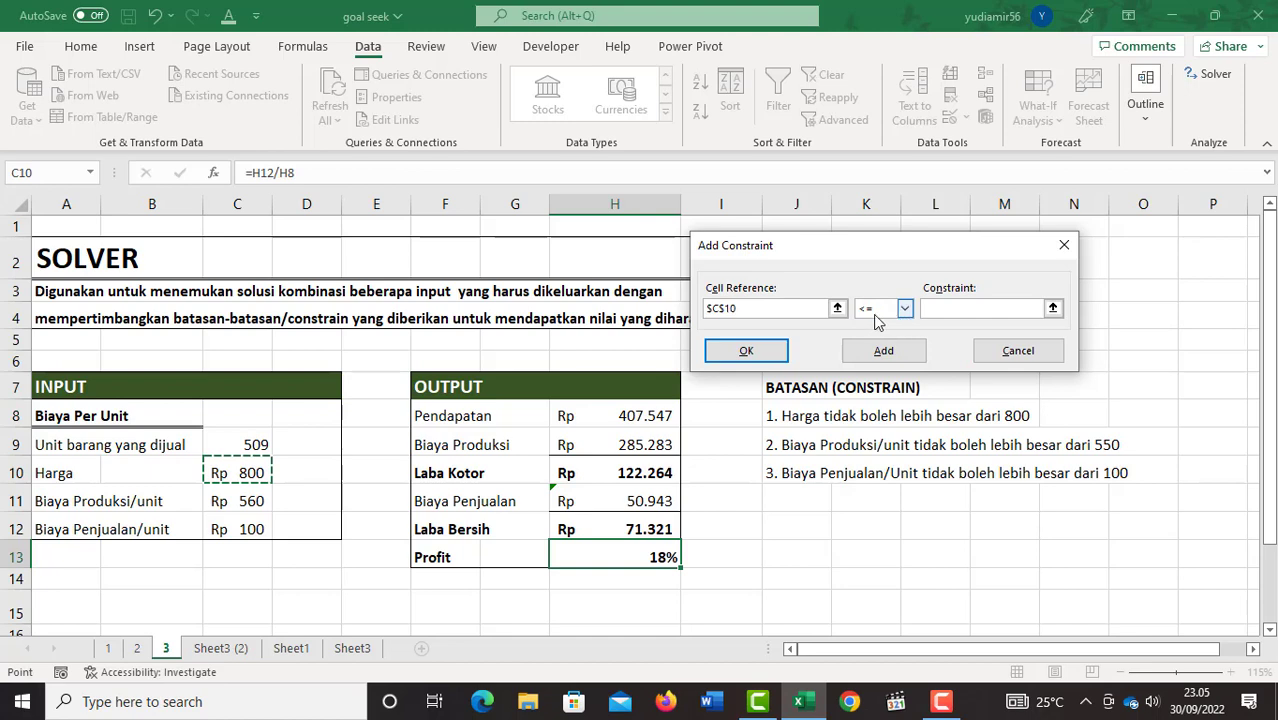
{"action": "left_click", "coordinate": [933, 313]}
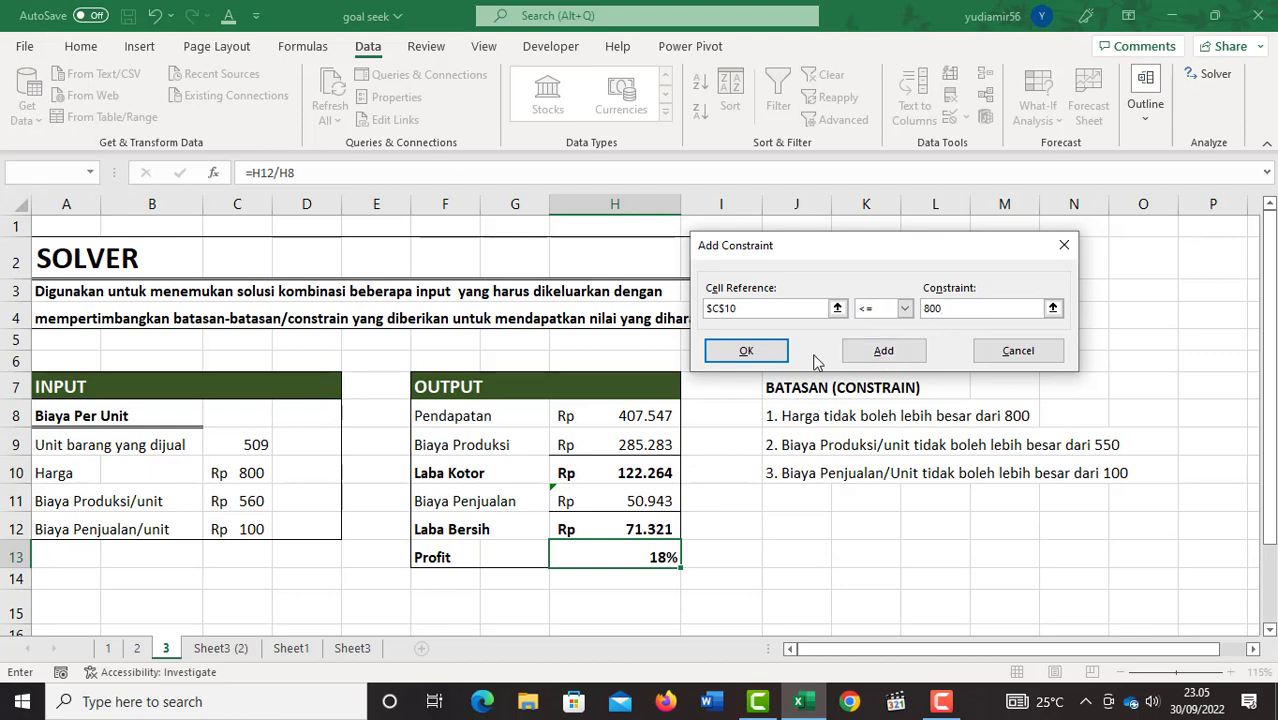
{"action": "left_click", "coordinate": [877, 353]}
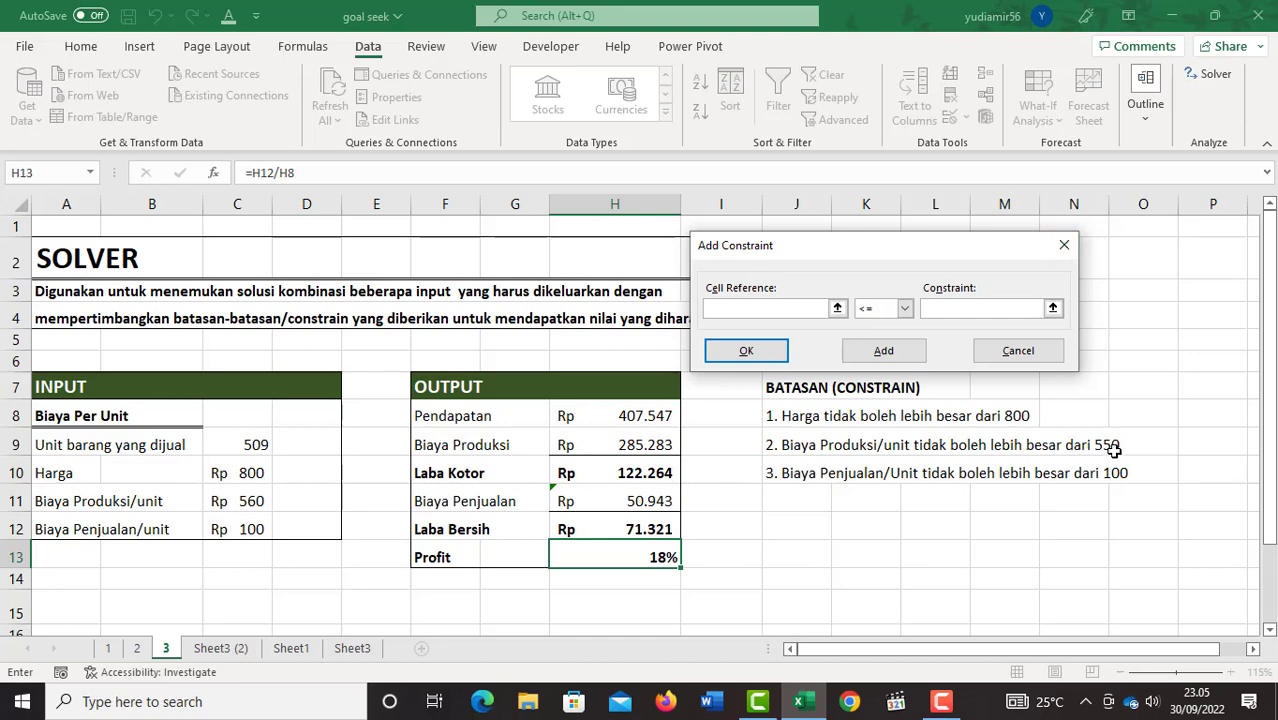
- Add a Solver constraint that keeps the production cost per unit in C11 at <= 550
{"action": "left_click", "coordinate": [244, 502]}
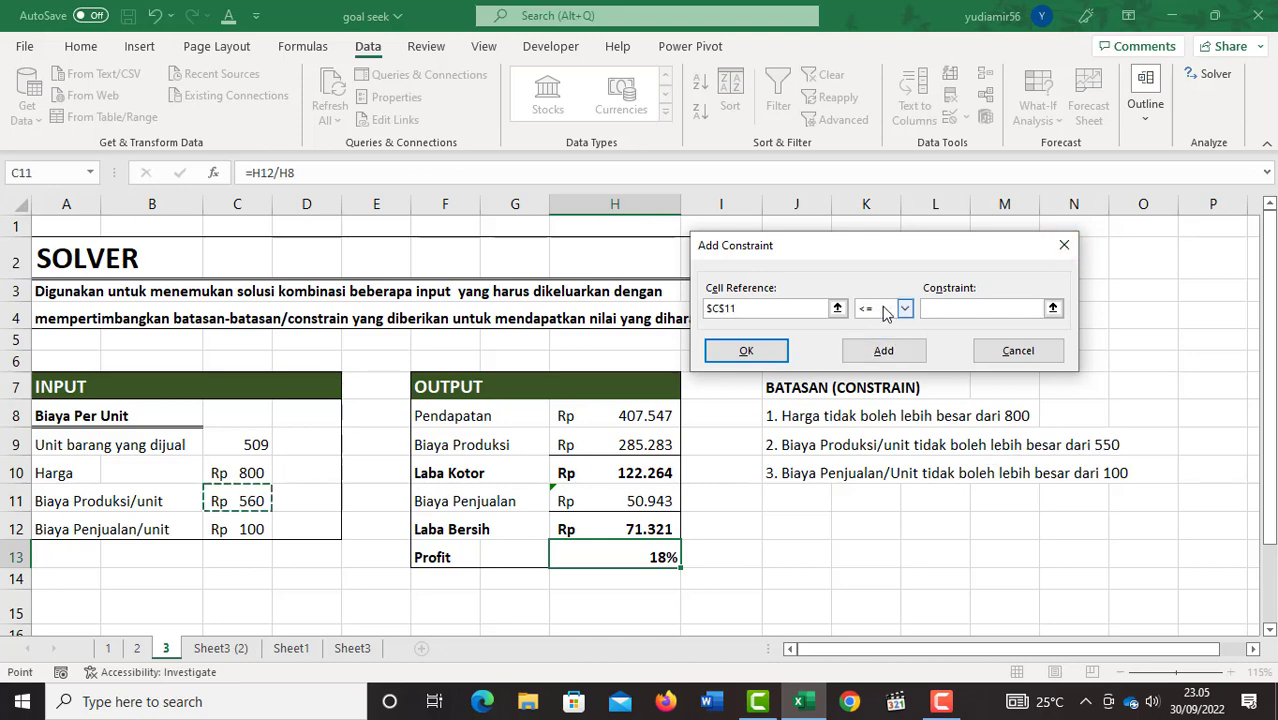
{"action": "left_click", "coordinate": [941, 310]}
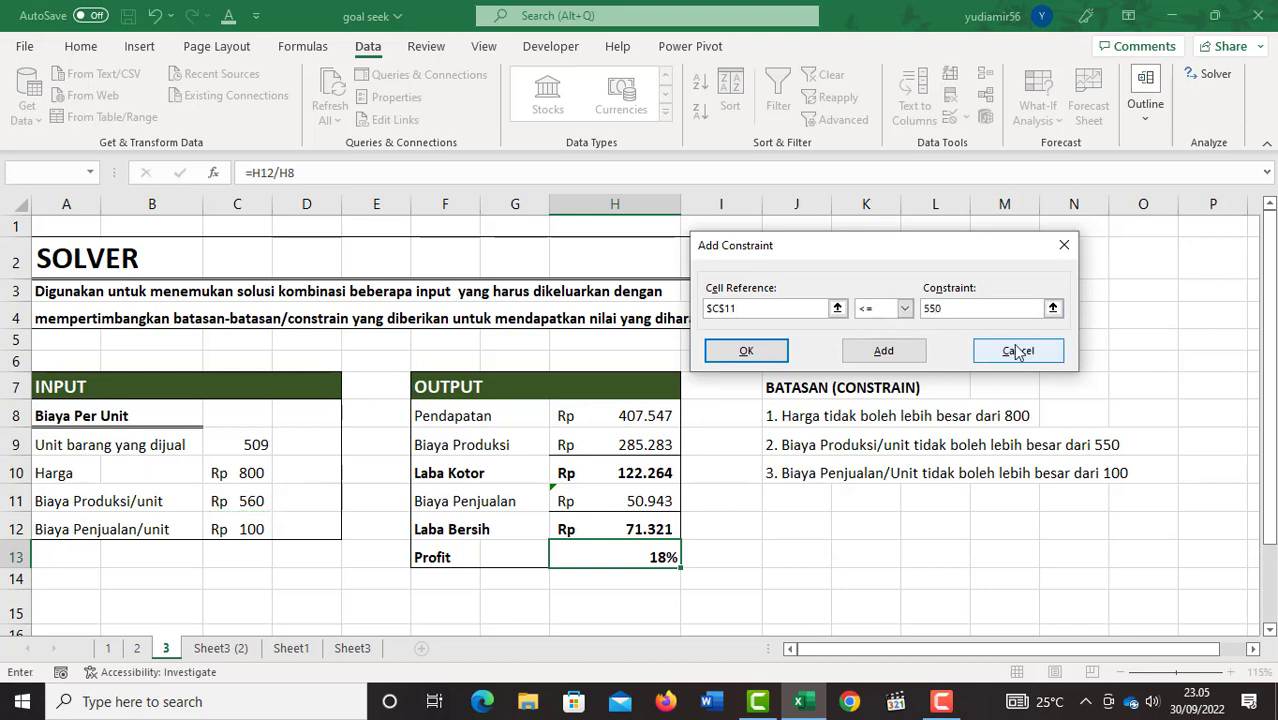
{"action": "left_click", "coordinate": [878, 353]}
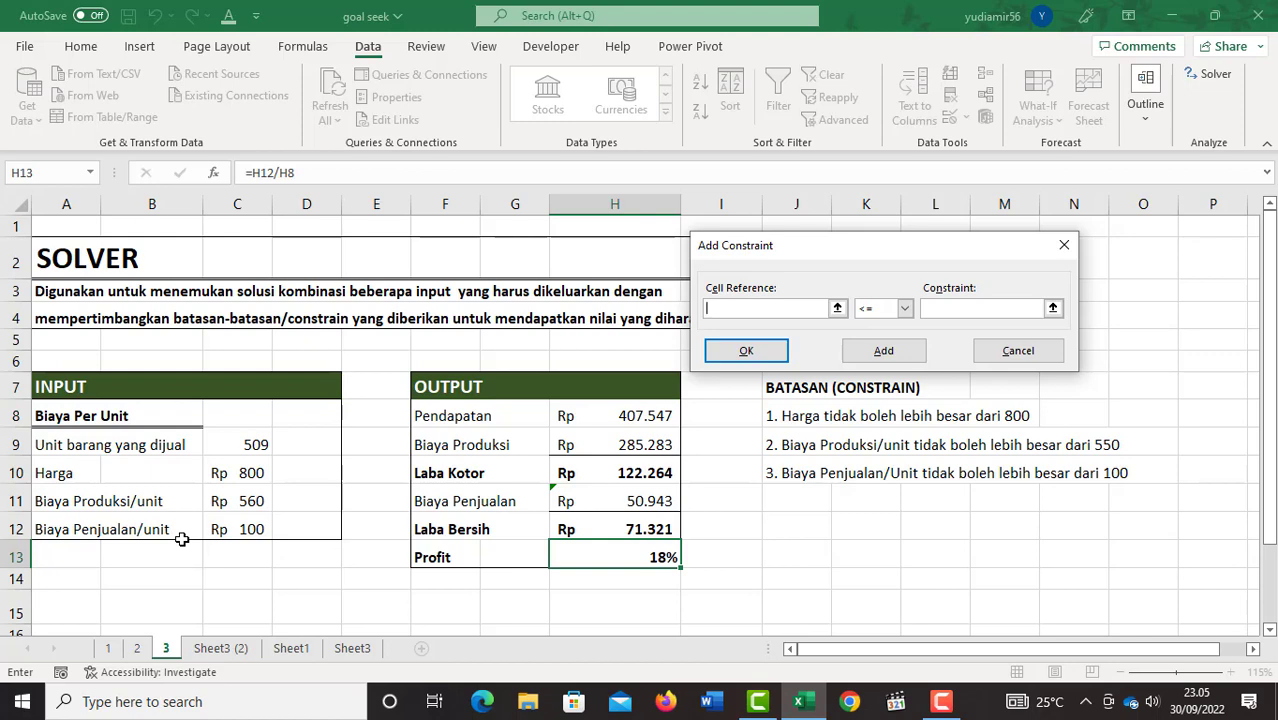
- Add a Solver constraint that keeps the selling cost per unit in C12 at <= 100
{"action": "left_click", "coordinate": [243, 530]}
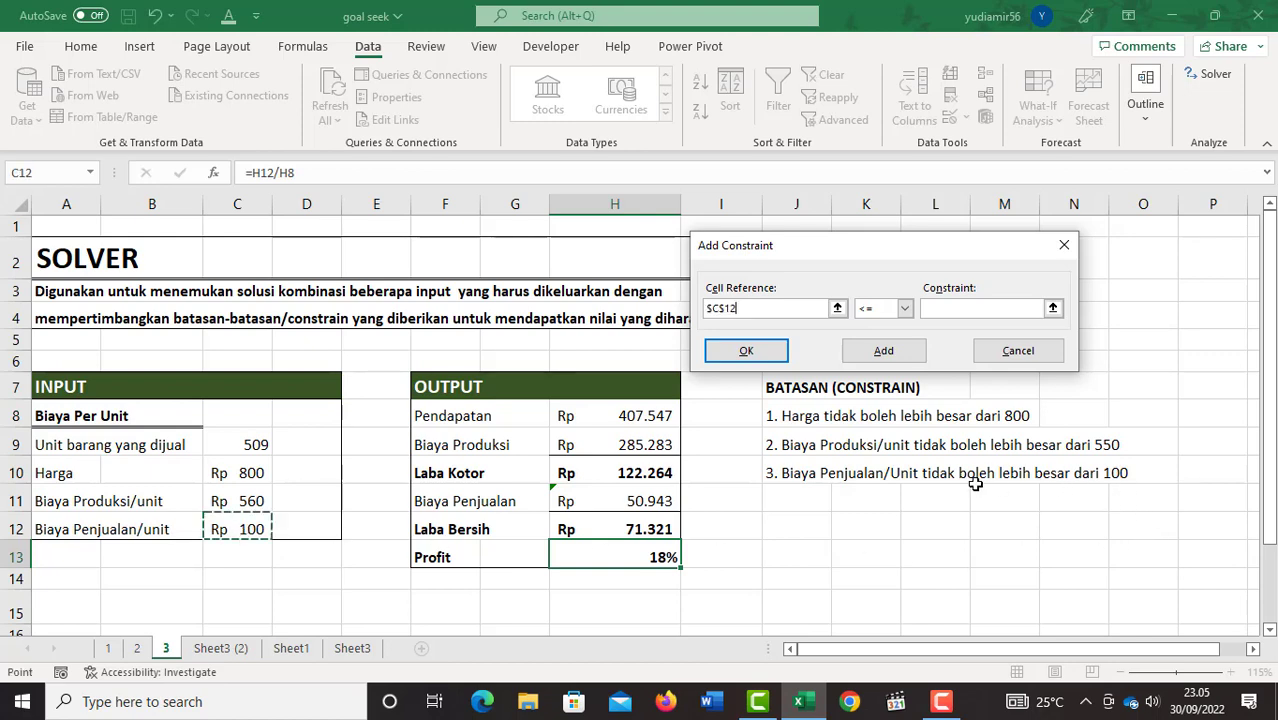
{"action": "left_click", "coordinate": [944, 312]}
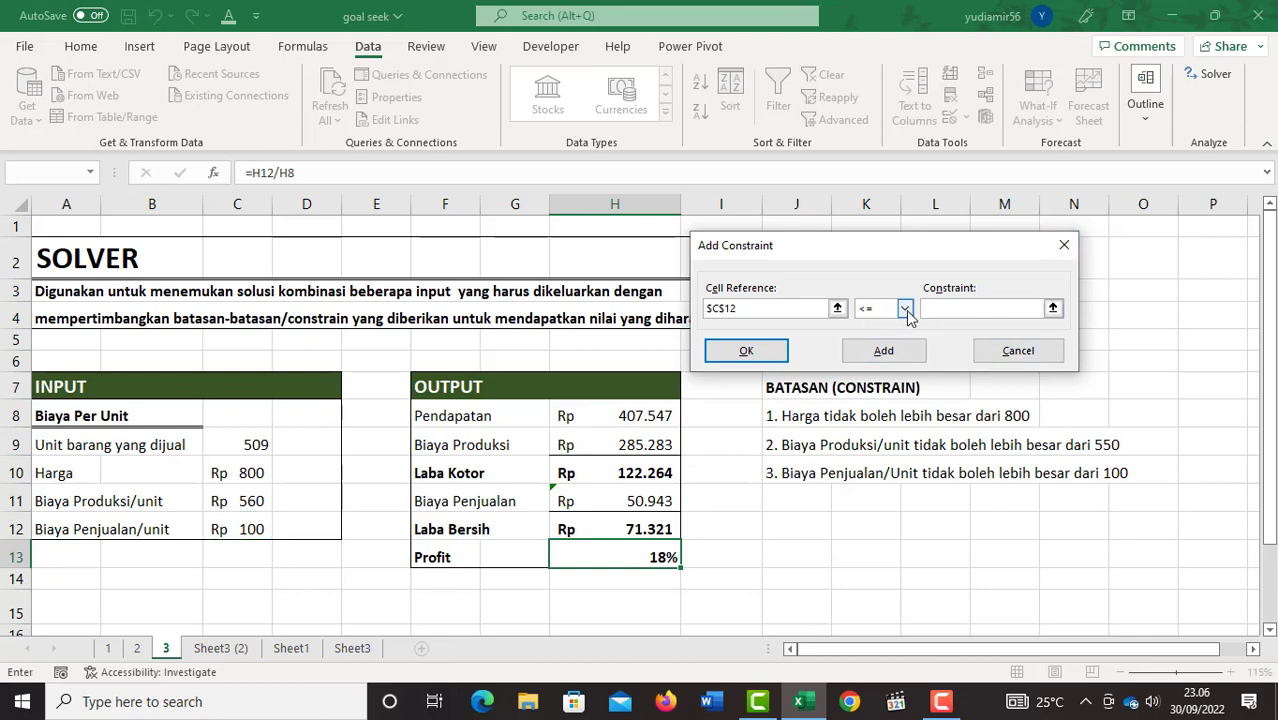
{"action": "left_click", "coordinate": [905, 309]}
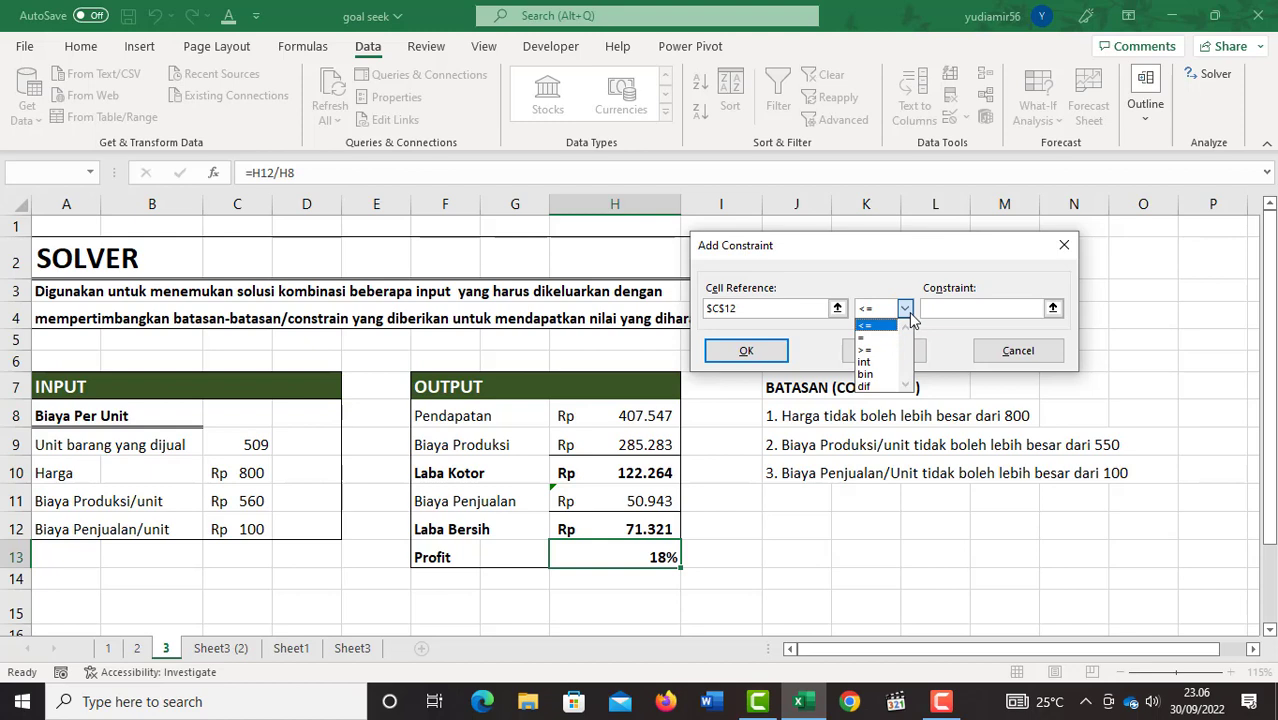
{"action": "left_click", "coordinate": [939, 314]}
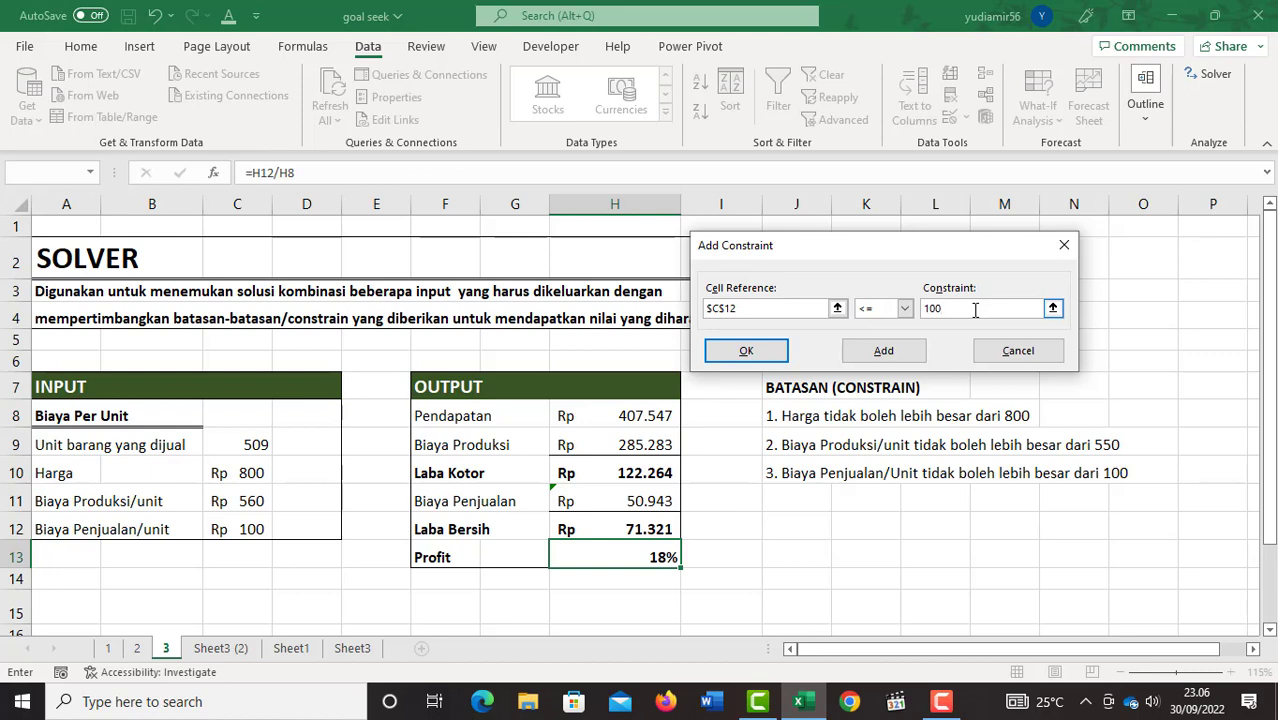
{"action": "type", "text": "100"}
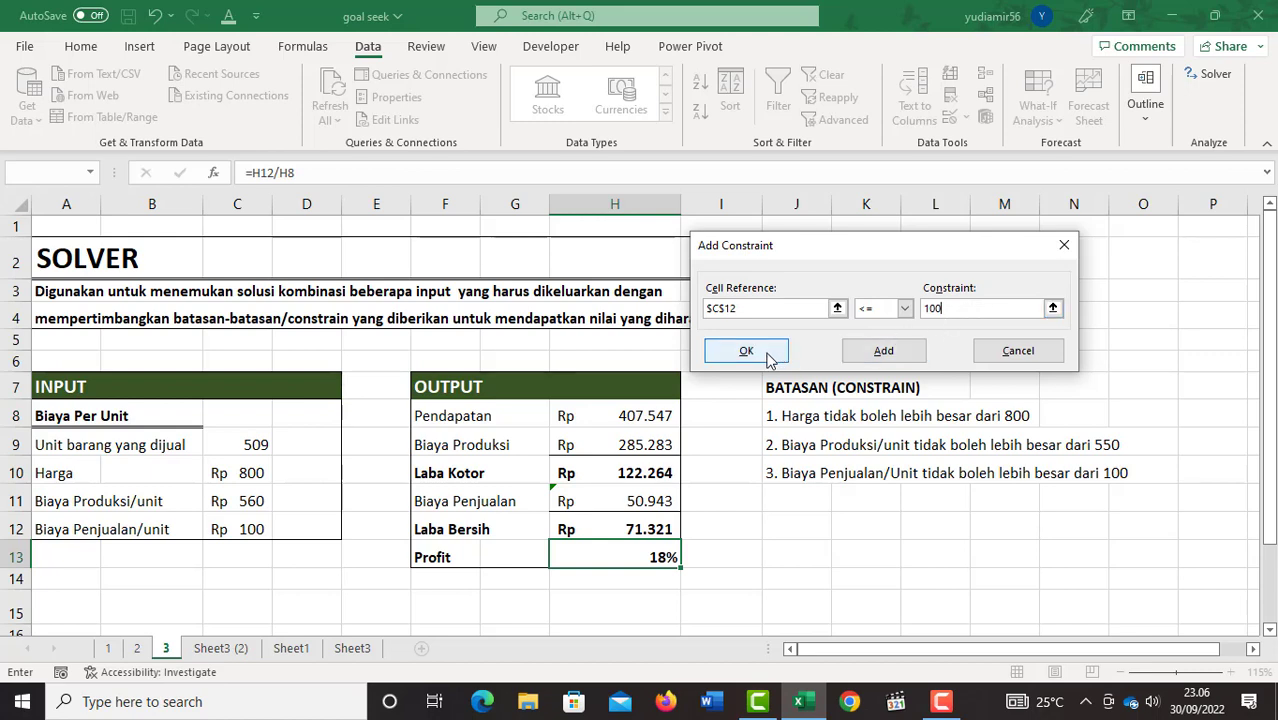
{"action": "left_click", "coordinate": [884, 352]}
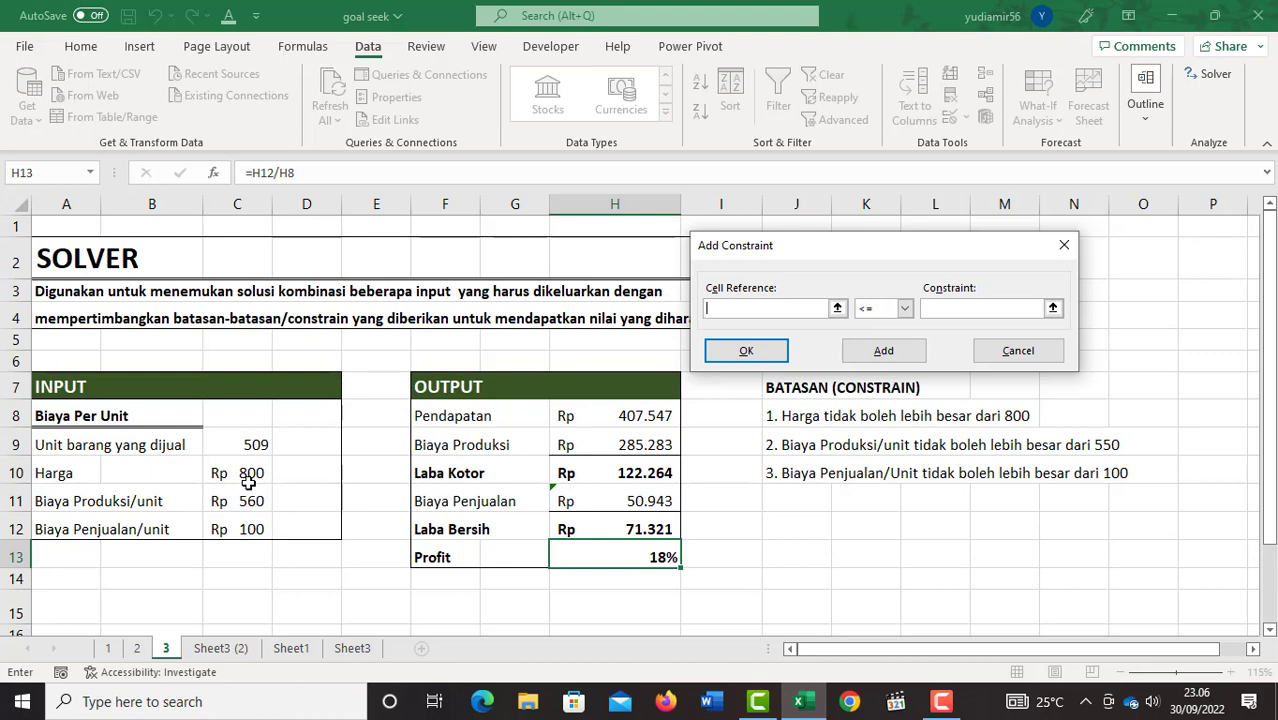
- Add a Solver constraint that restricts C10:C12 to integers and return to the Solver parameters
{"action": "left_click_drag", "start_coordinate": [240, 473], "coordinate": [240, 527]}
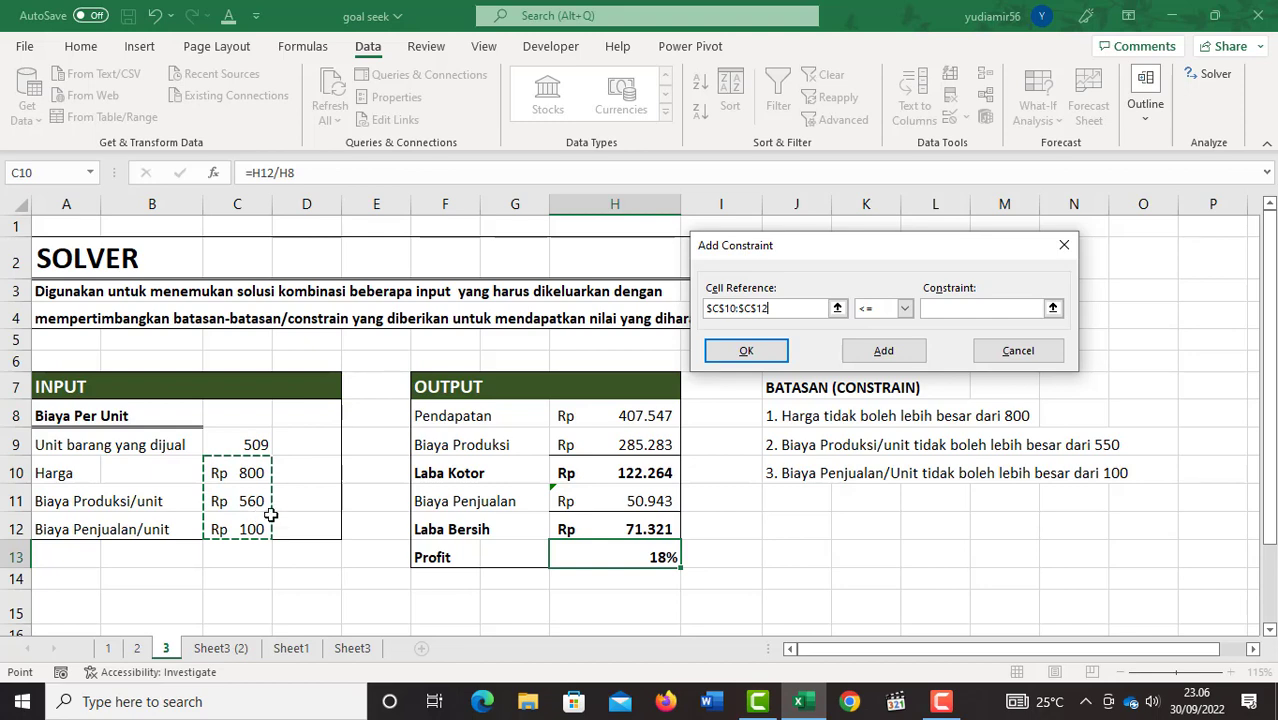
{"action": "left_click", "coordinate": [904, 308]}
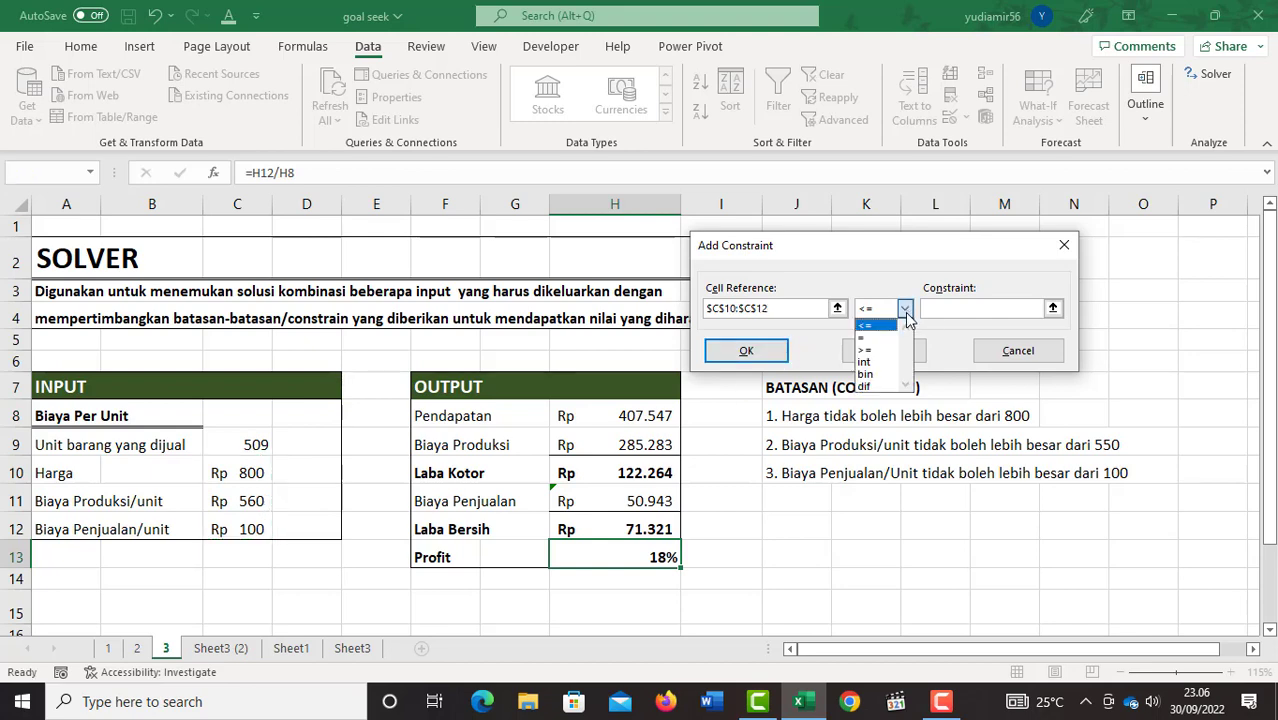
{"action": "left_click", "coordinate": [872, 361]}
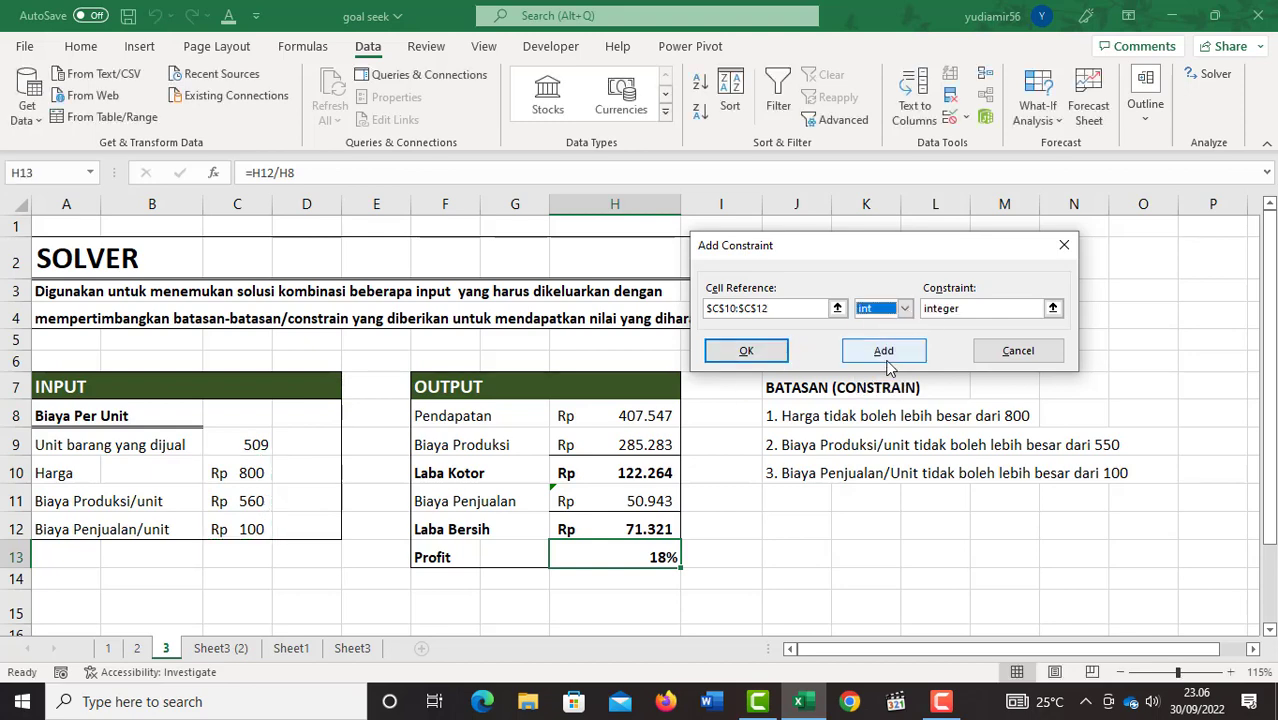
{"action": "left_click", "coordinate": [747, 352]}
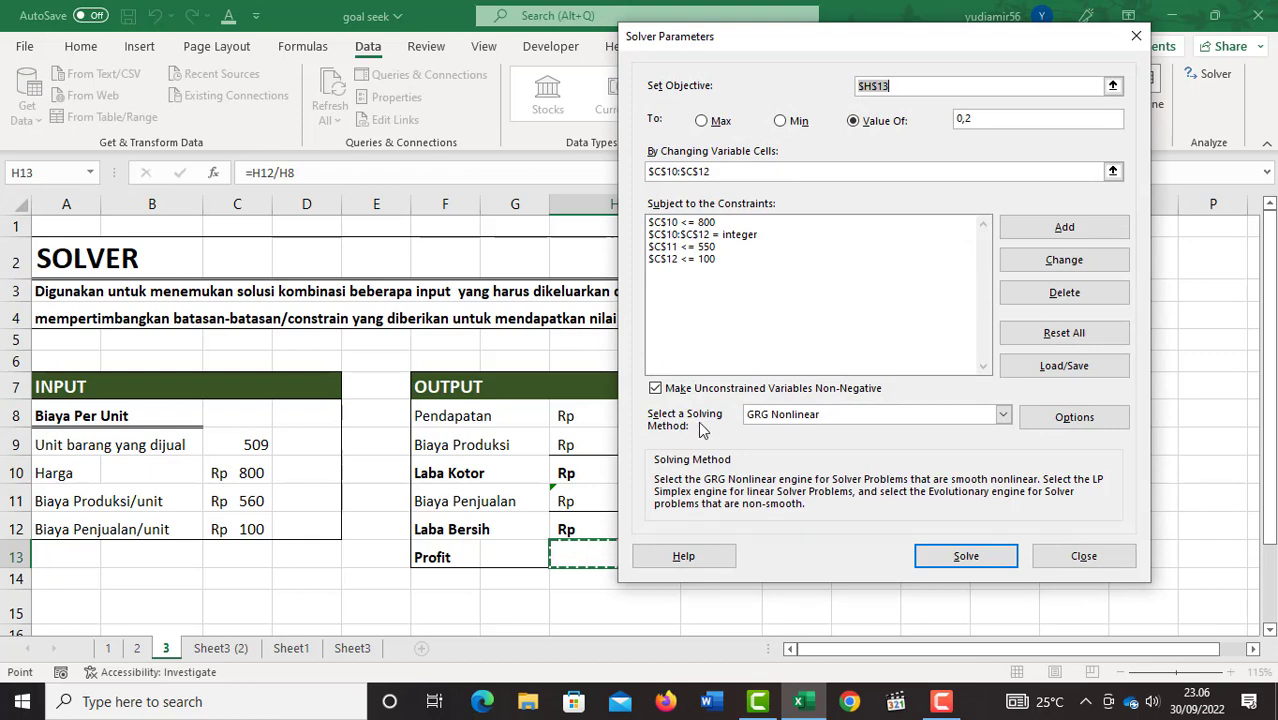
- Solve the profit model with the GRG Nonlinear method and keep the Solver solution
{"action": "left_click", "coordinate": [840, 425]}
{"action": "left_click", "coordinate": [838, 426]}
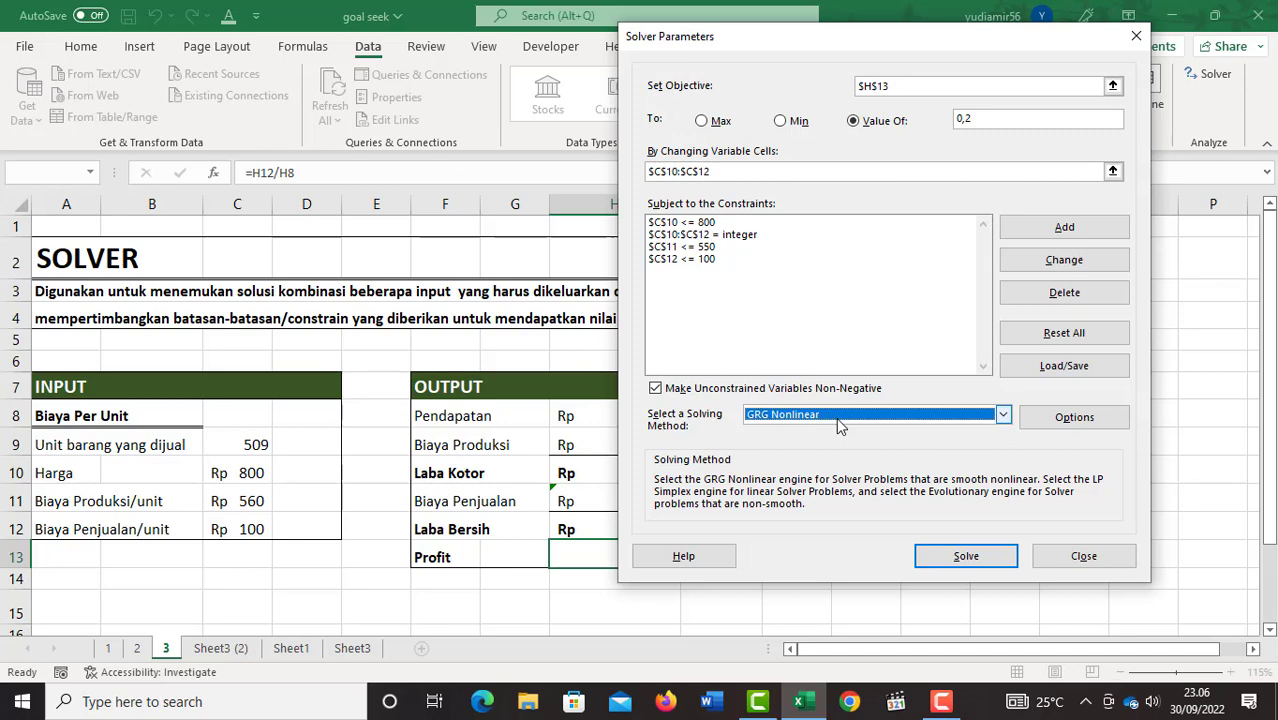
{"action": "left_click", "coordinate": [968, 562]}
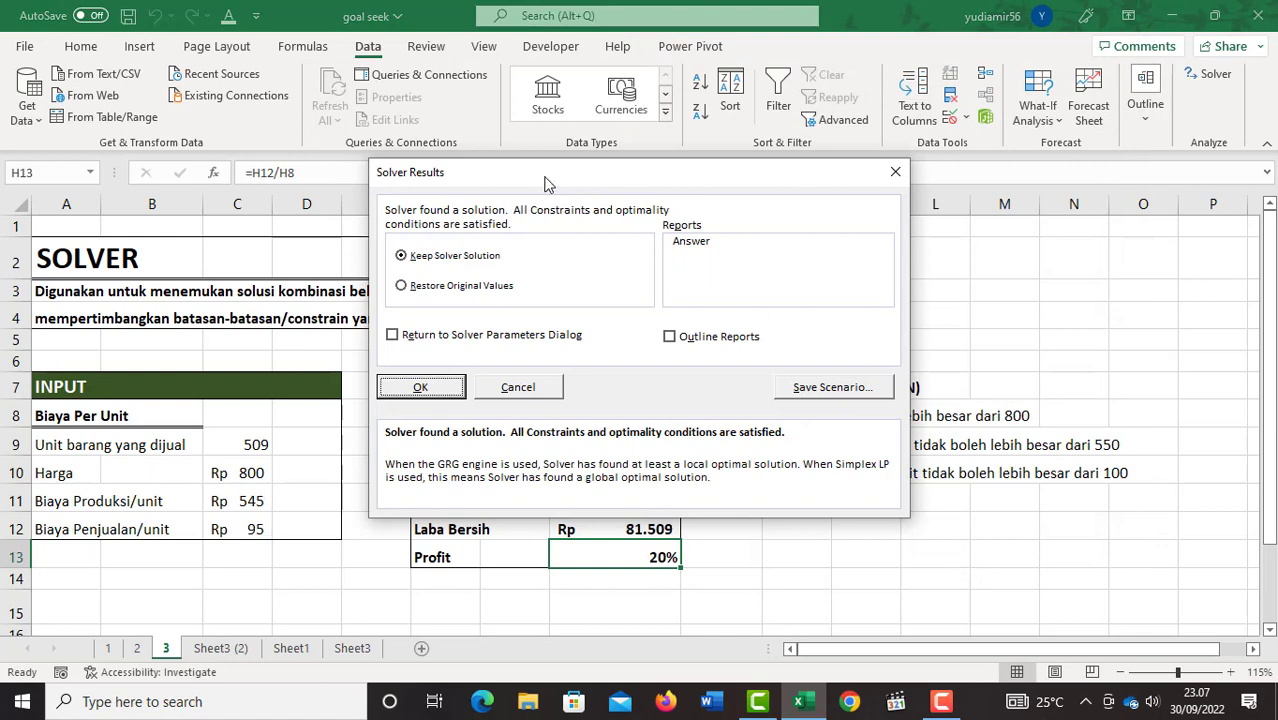
{"action": "left_click_drag", "start_coordinate": [547, 183], "coordinate": [728, 116]}
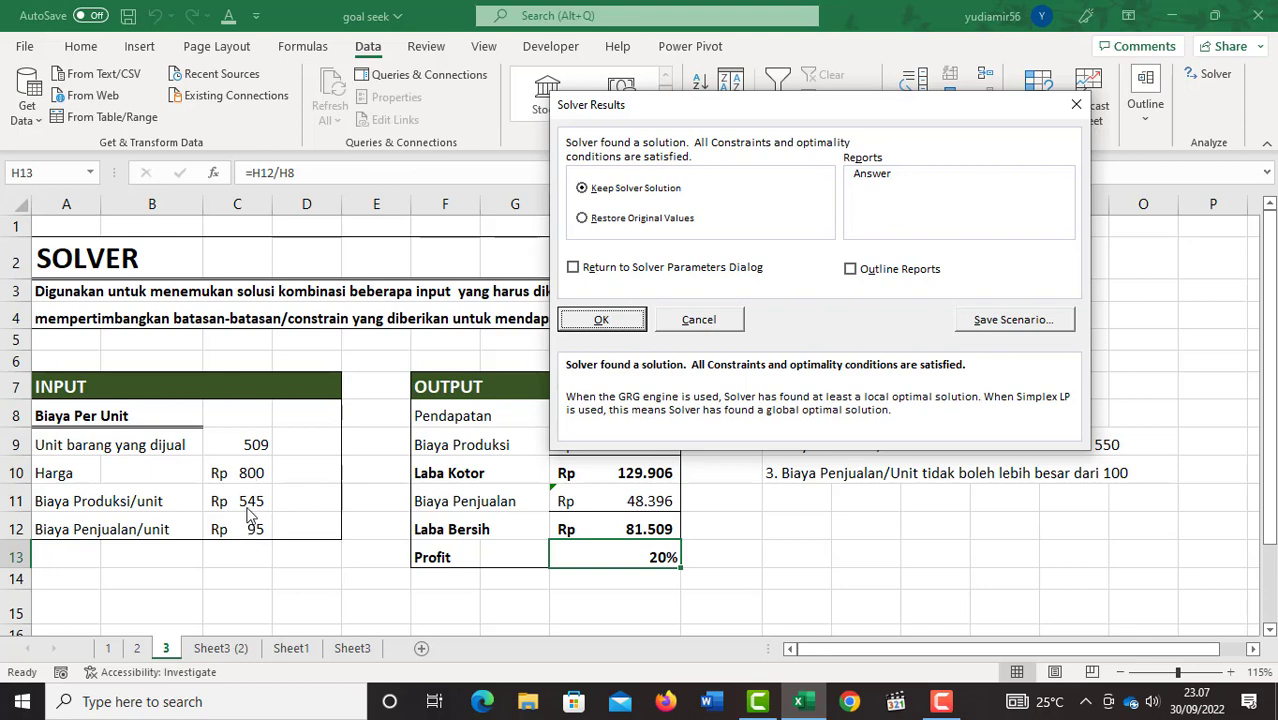
{"action": "left_click", "coordinate": [590, 326]}
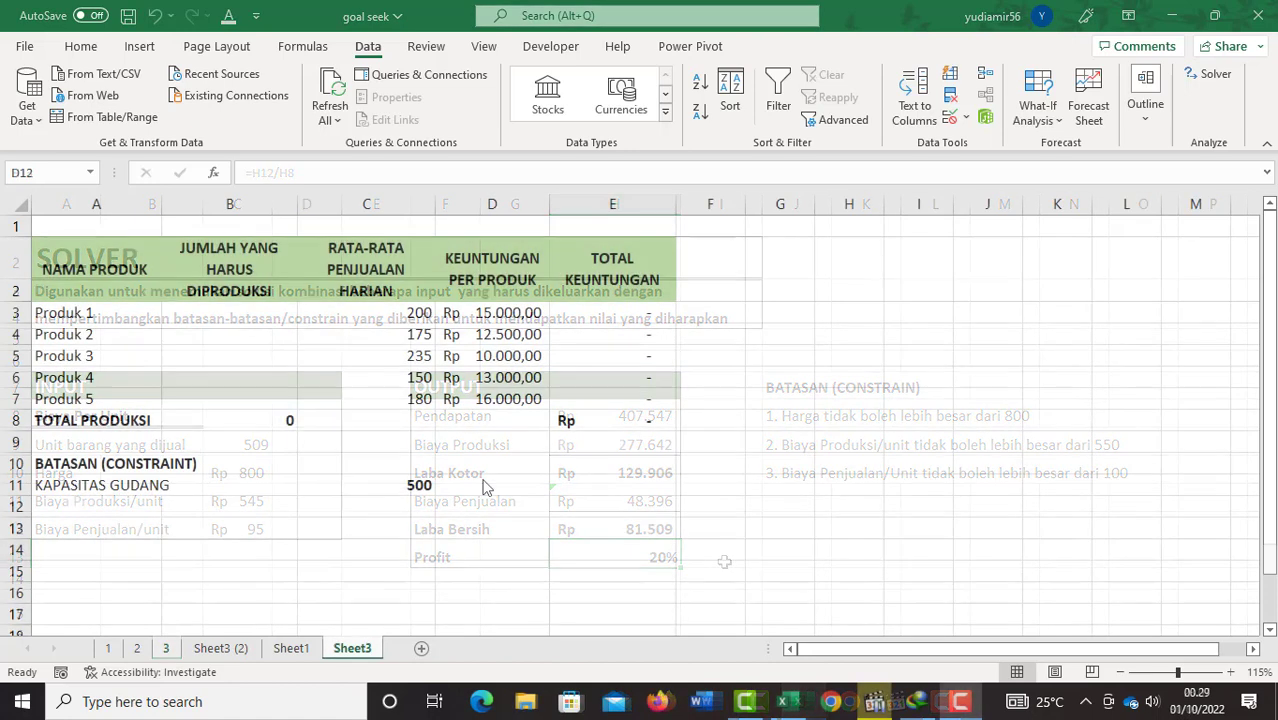
- Examine the Sheet3 production quantities, average daily sales, profit per product, total production formula in B8 and warehouse capacity in C11
{"action": "left_click", "coordinate": [522, 488]}
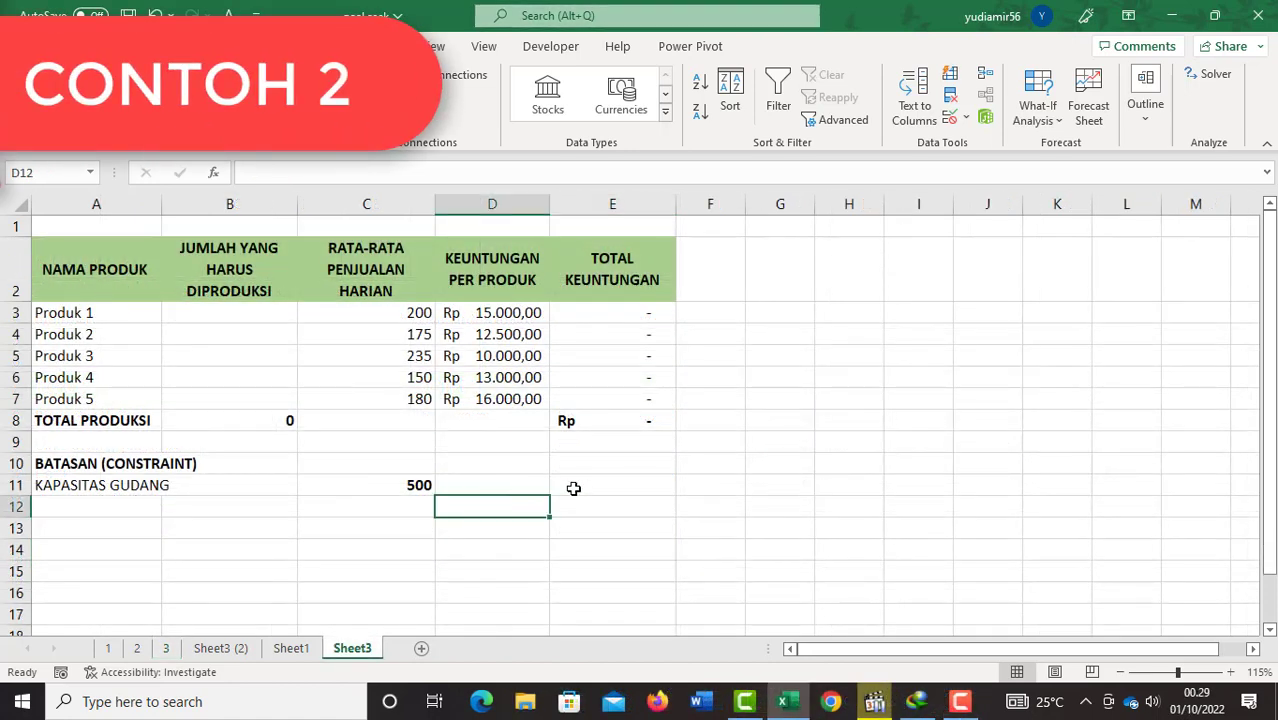
{"action": "left_click", "coordinate": [558, 488]}
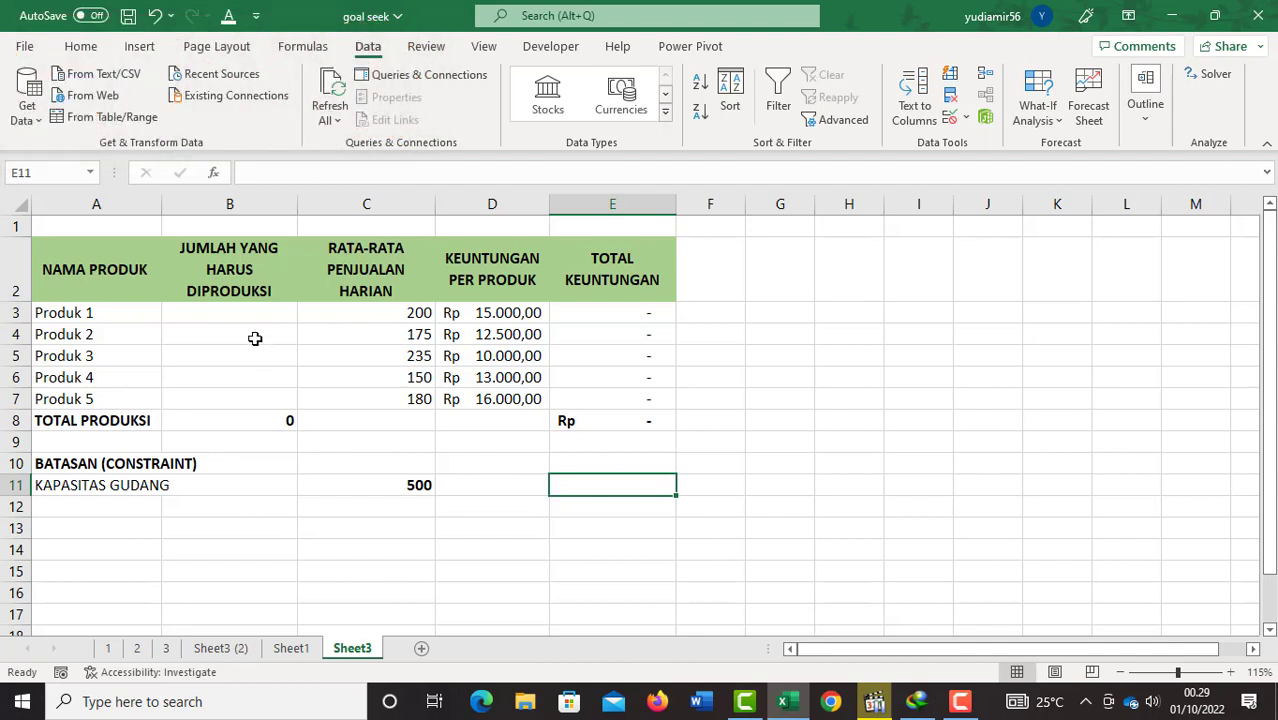
{"action": "left_click_drag", "start_coordinate": [240, 314], "coordinate": [241, 393]}
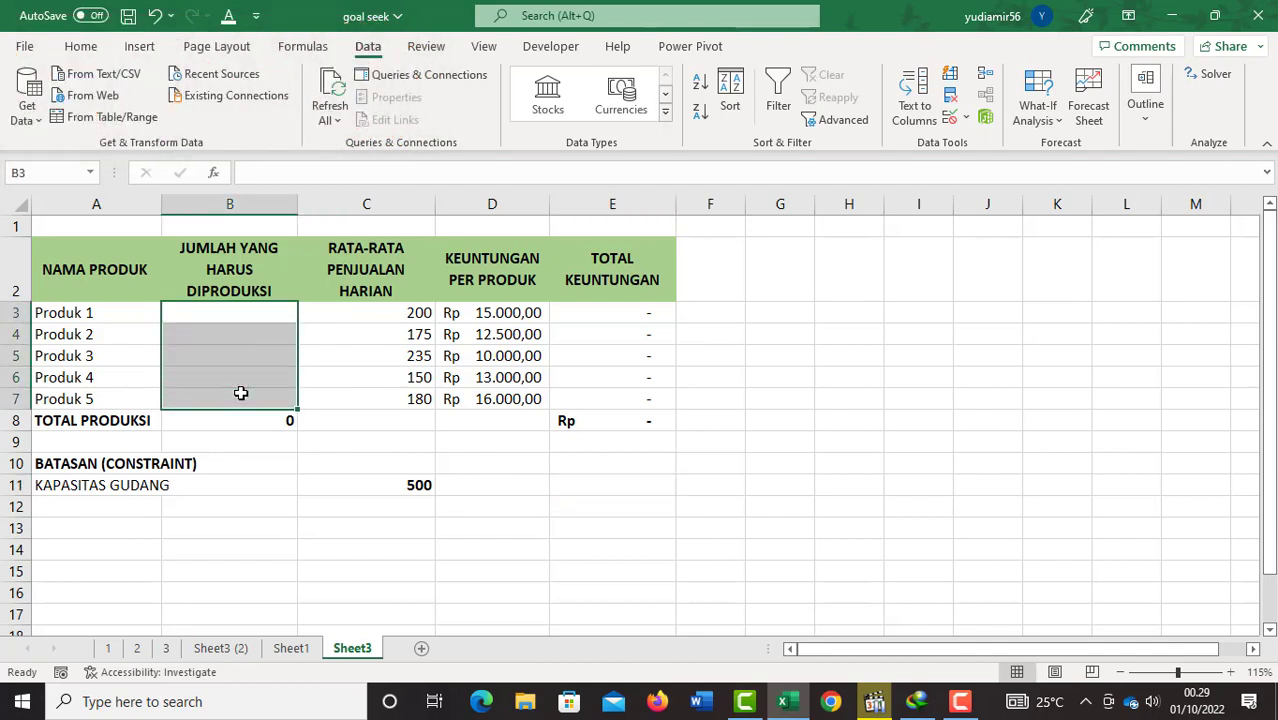
{"action": "left_click_drag", "start_coordinate": [402, 317], "coordinate": [394, 394]}
{"action": "left_click_drag", "start_coordinate": [502, 314], "coordinate": [503, 396]}
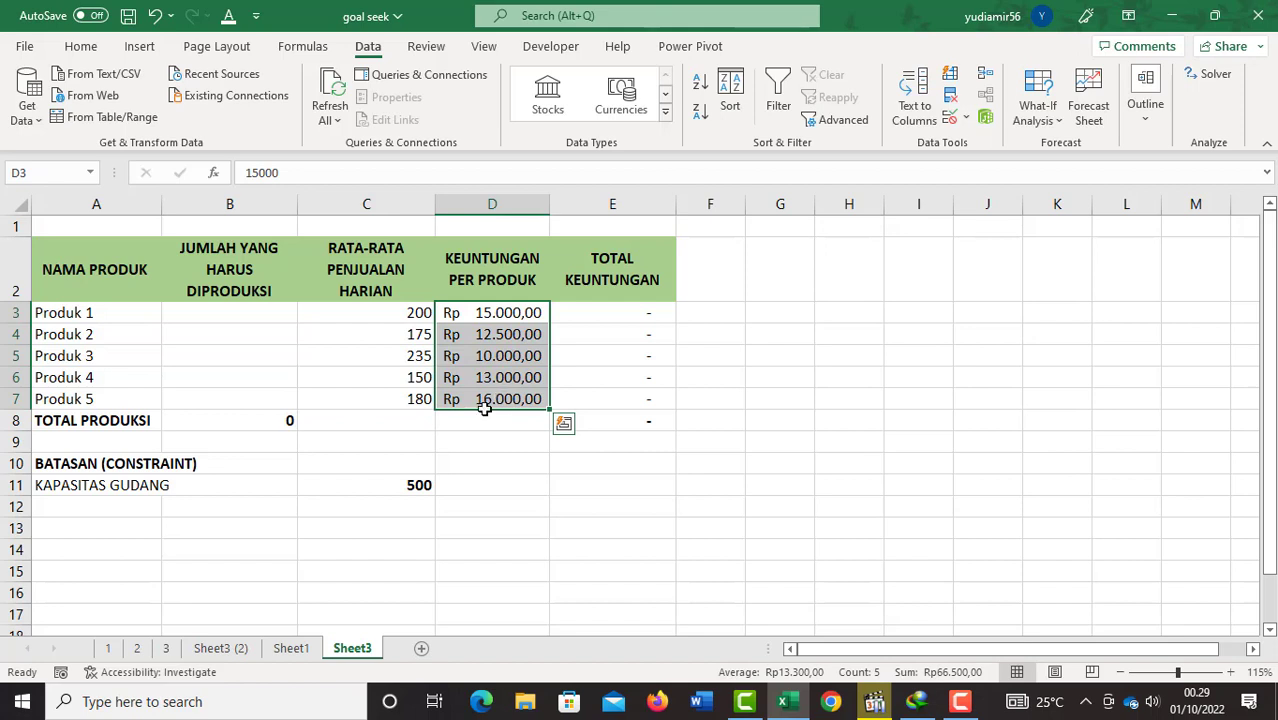
{"action": "left_click", "coordinate": [285, 418]}
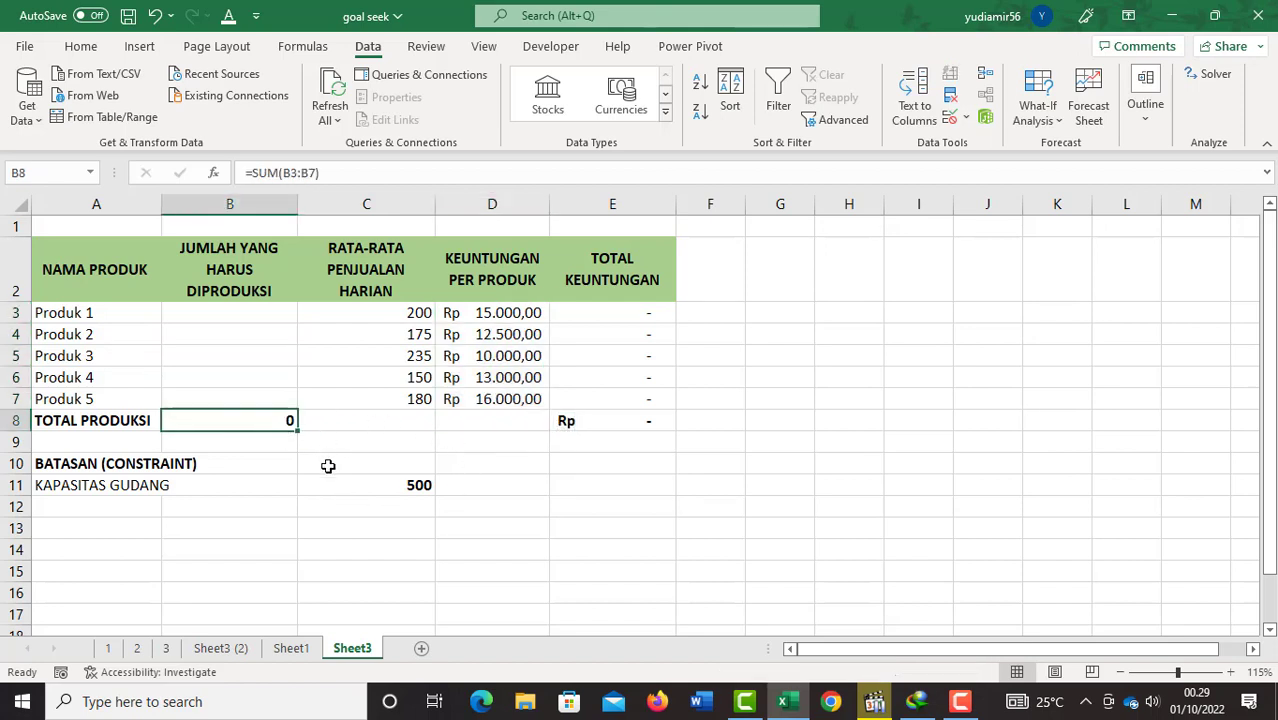
{"action": "left_click", "coordinate": [420, 486]}
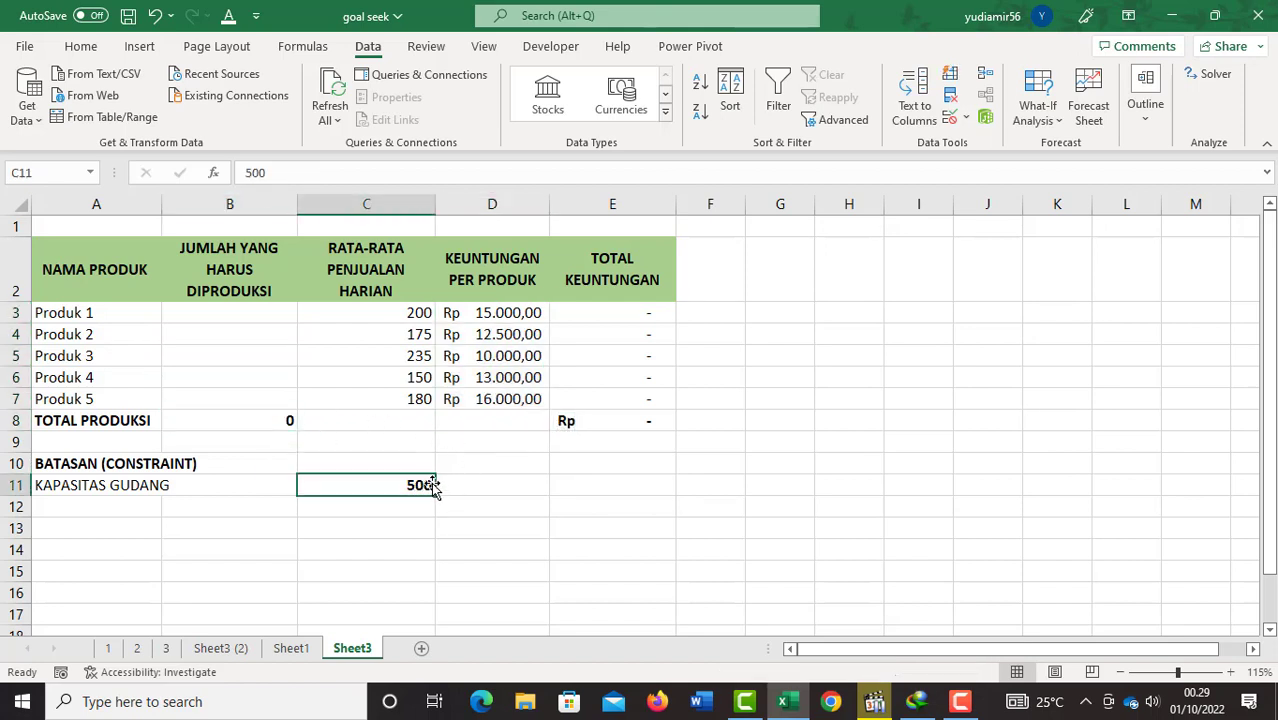
{"action": "left_click", "coordinate": [283, 420]}
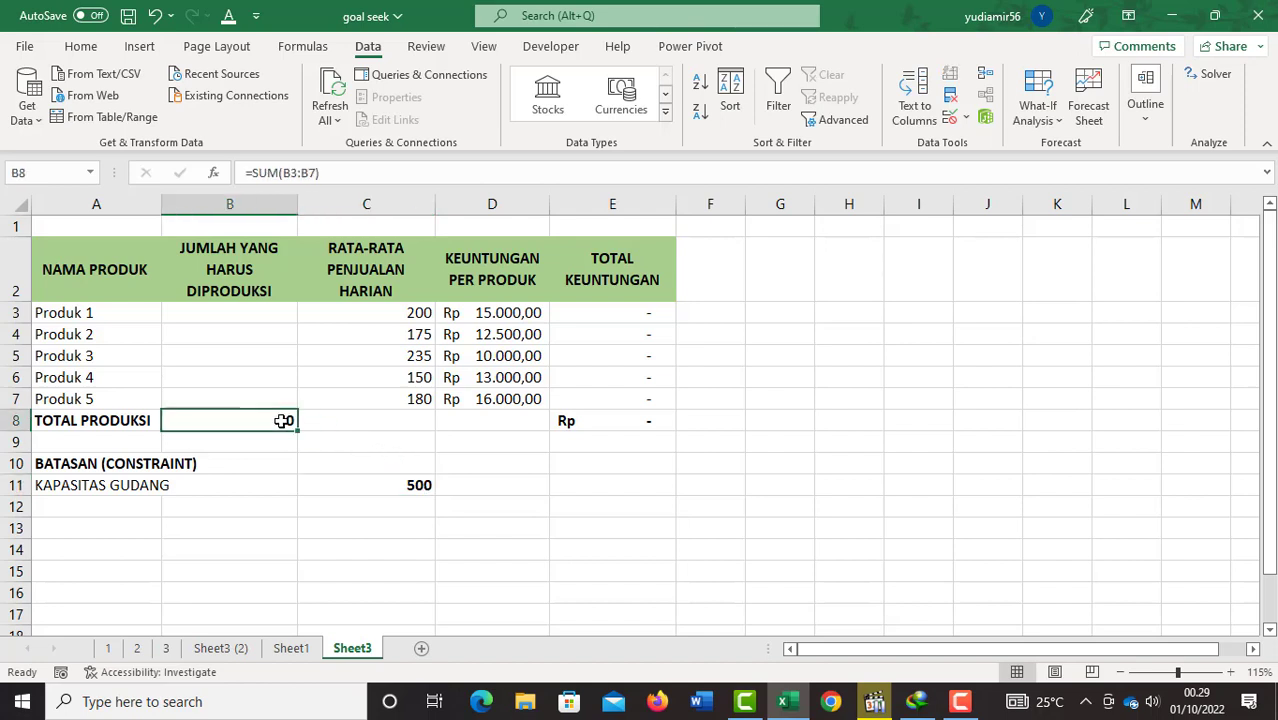
{"action": "left_click", "coordinate": [414, 487]}
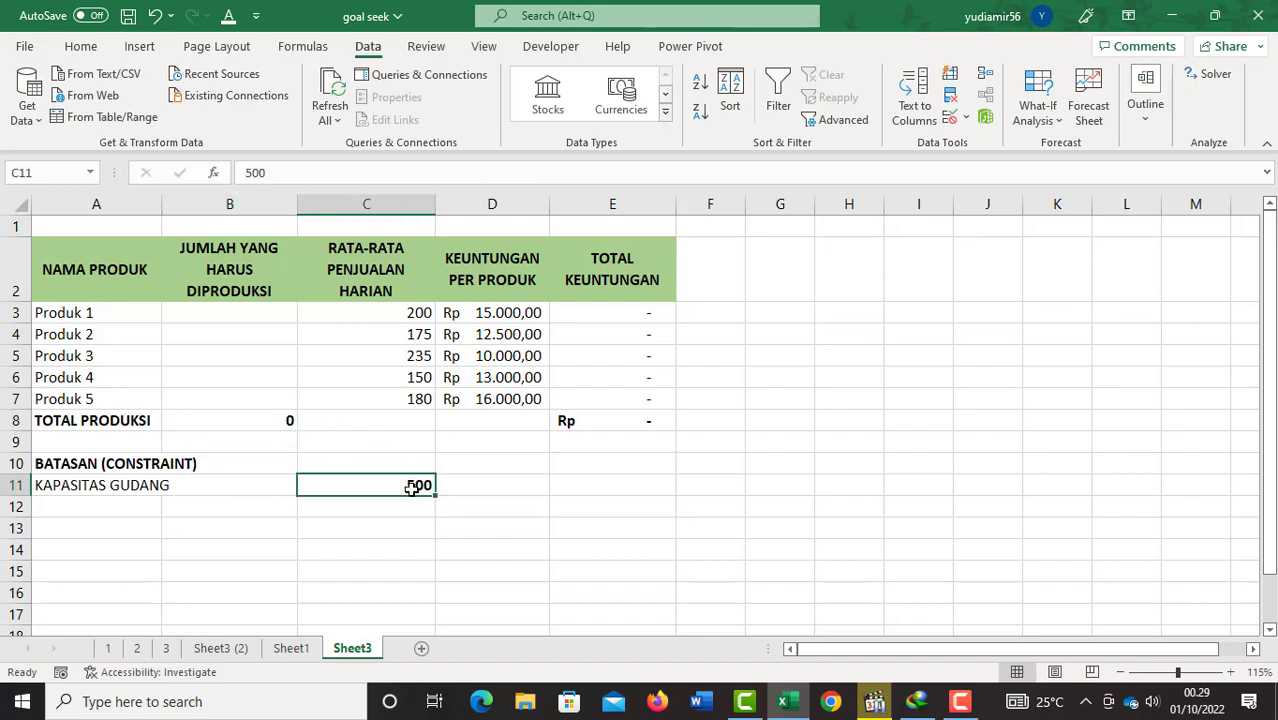
- Set up Solver on Sheet3 to maximize total profit in E8 by changing the production quantities in B3:B7
{"action": "left_click", "coordinate": [589, 424]}
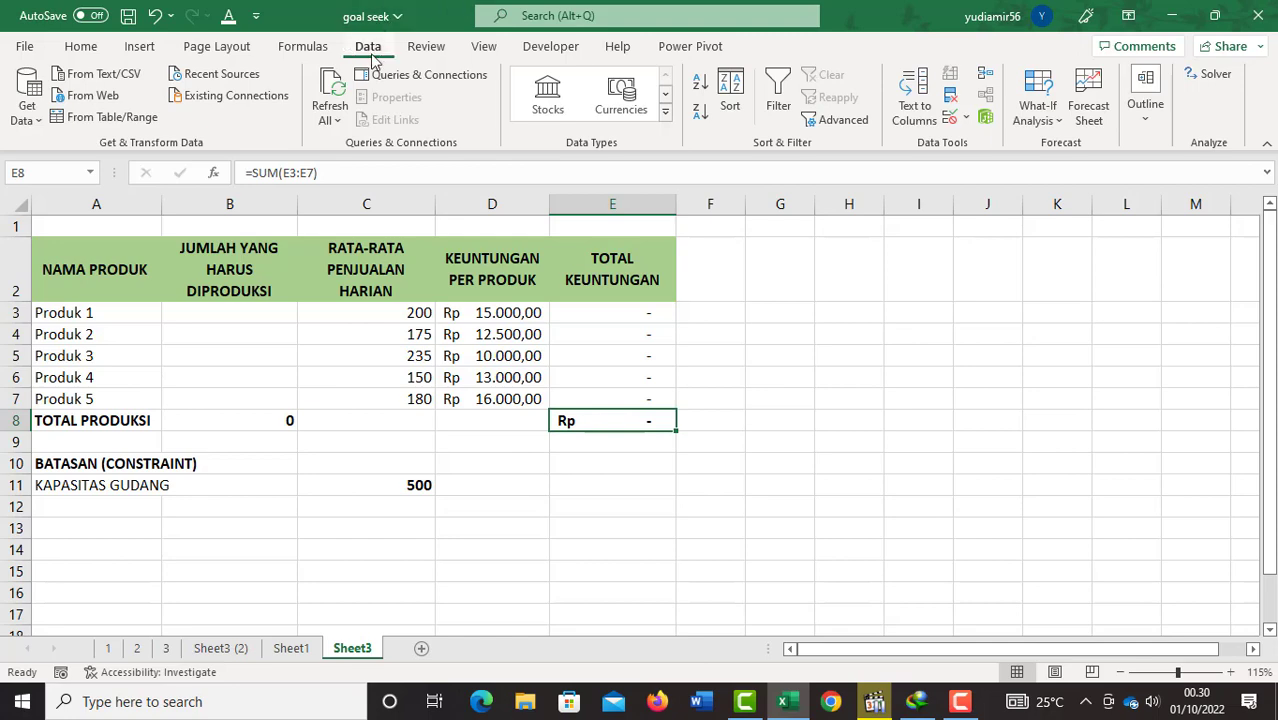
{"action": "left_click", "coordinate": [1210, 75]}
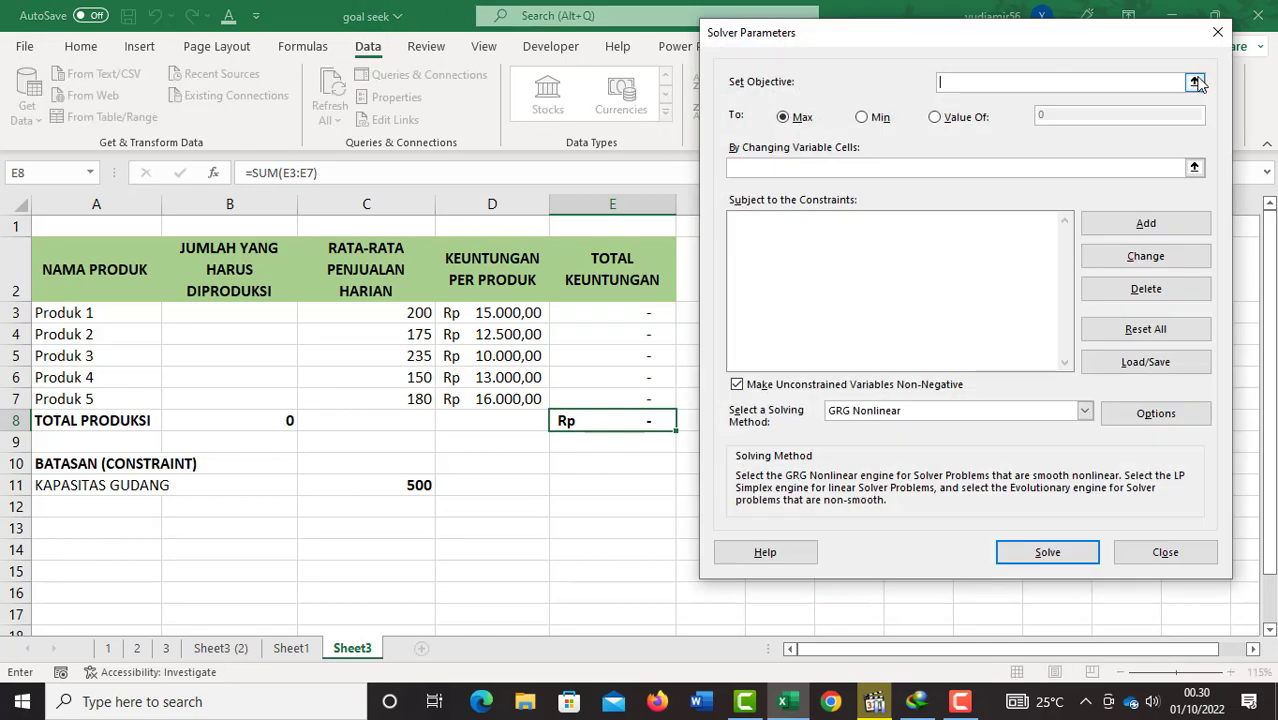
{"action": "left_click_drag", "start_coordinate": [878, 42], "coordinate": [964, 34]}
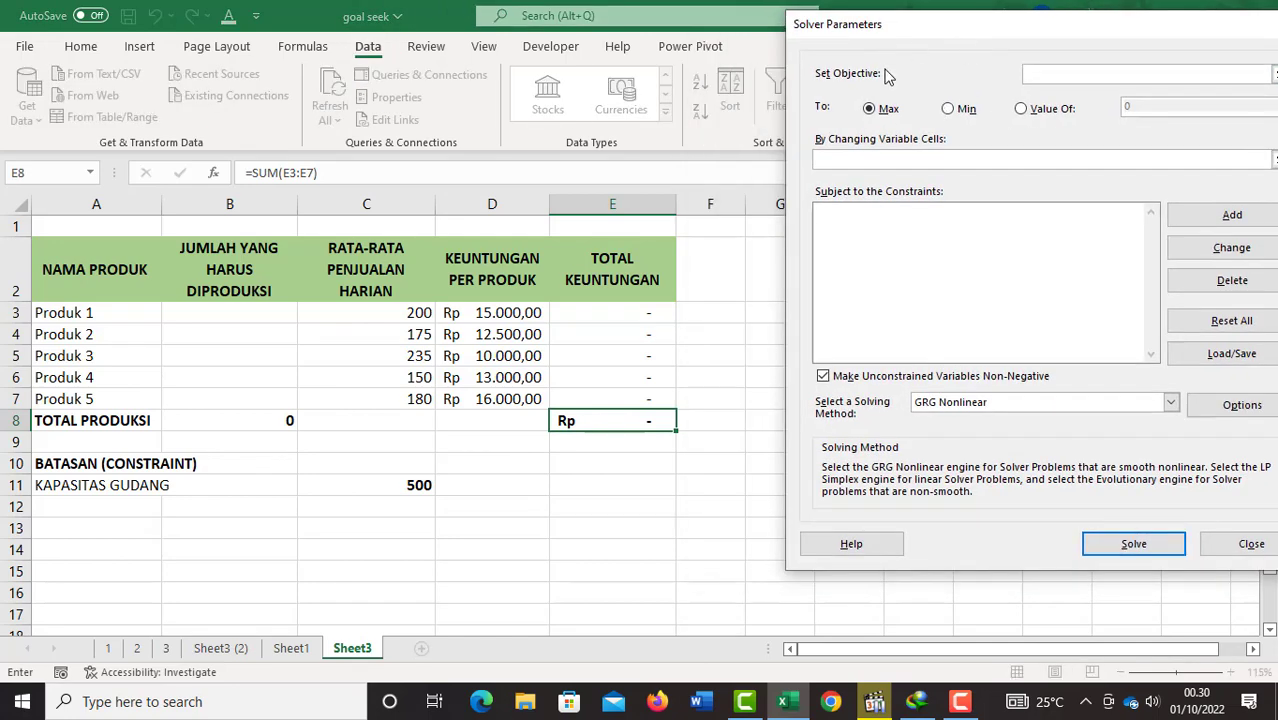
{"action": "left_click", "coordinate": [594, 421]}
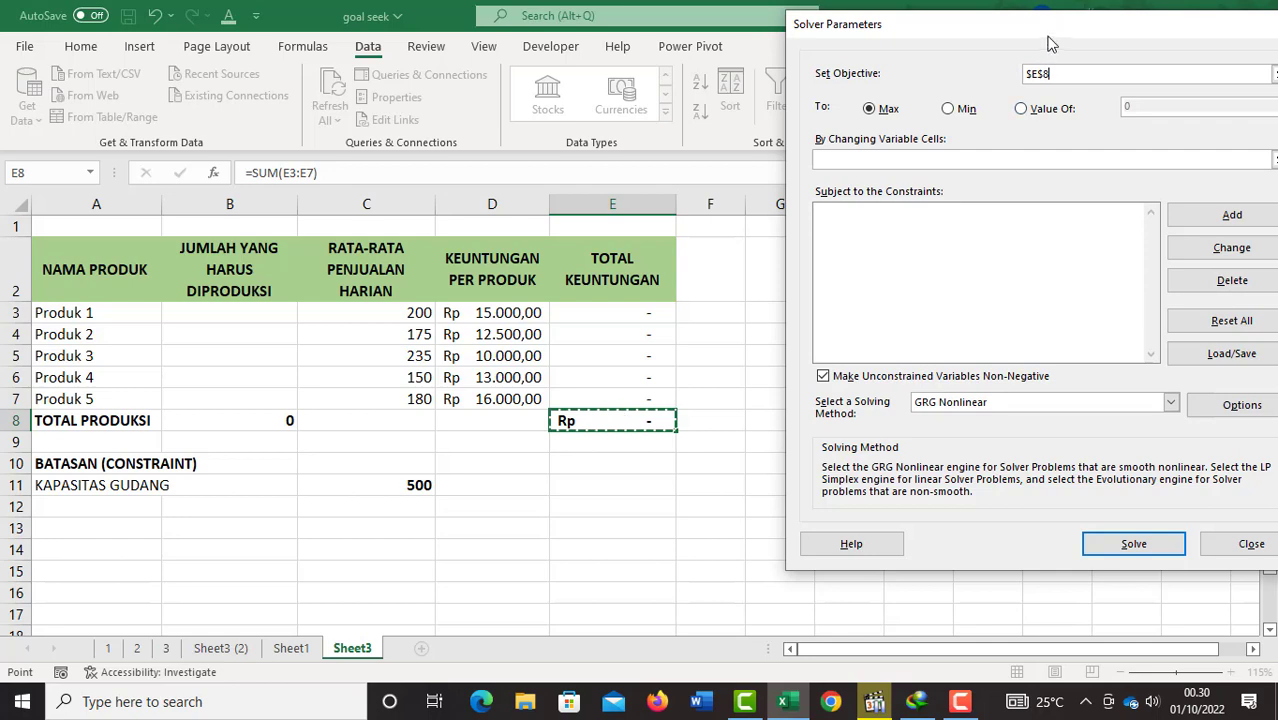
{"action": "left_click_drag", "start_coordinate": [1042, 26], "coordinate": [974, 17]}
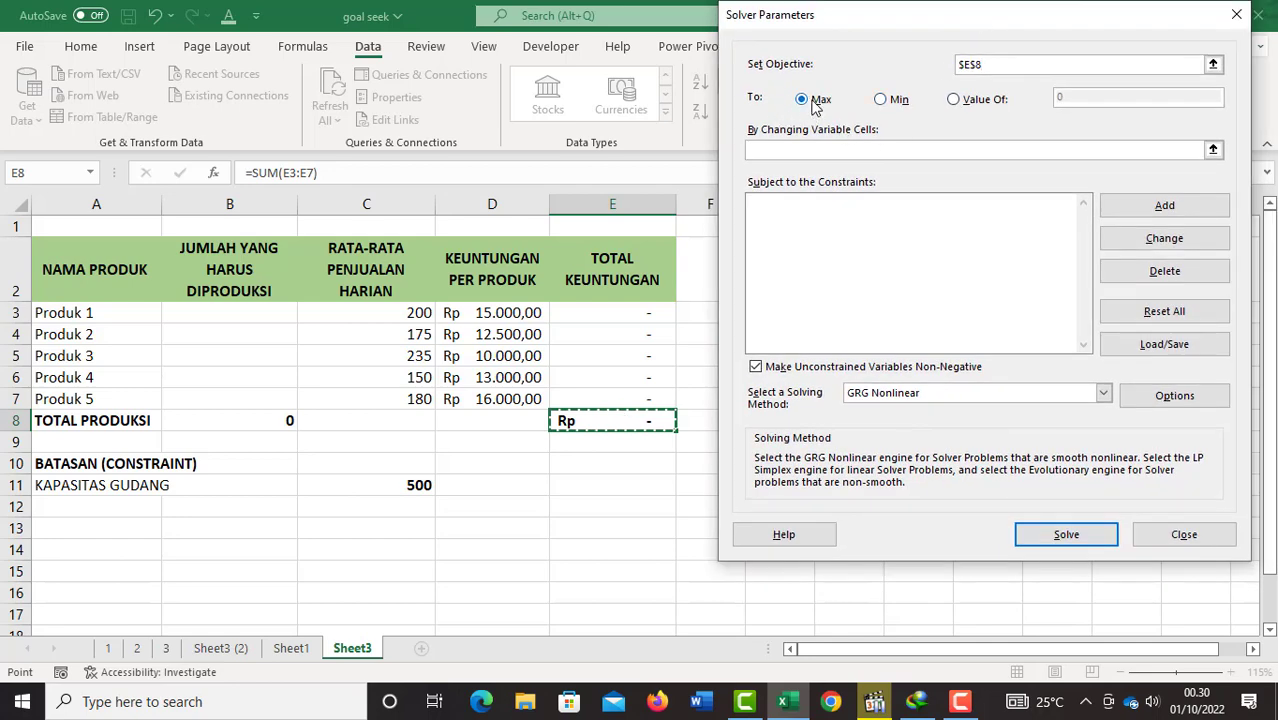
{"action": "left_click", "coordinate": [770, 150]}
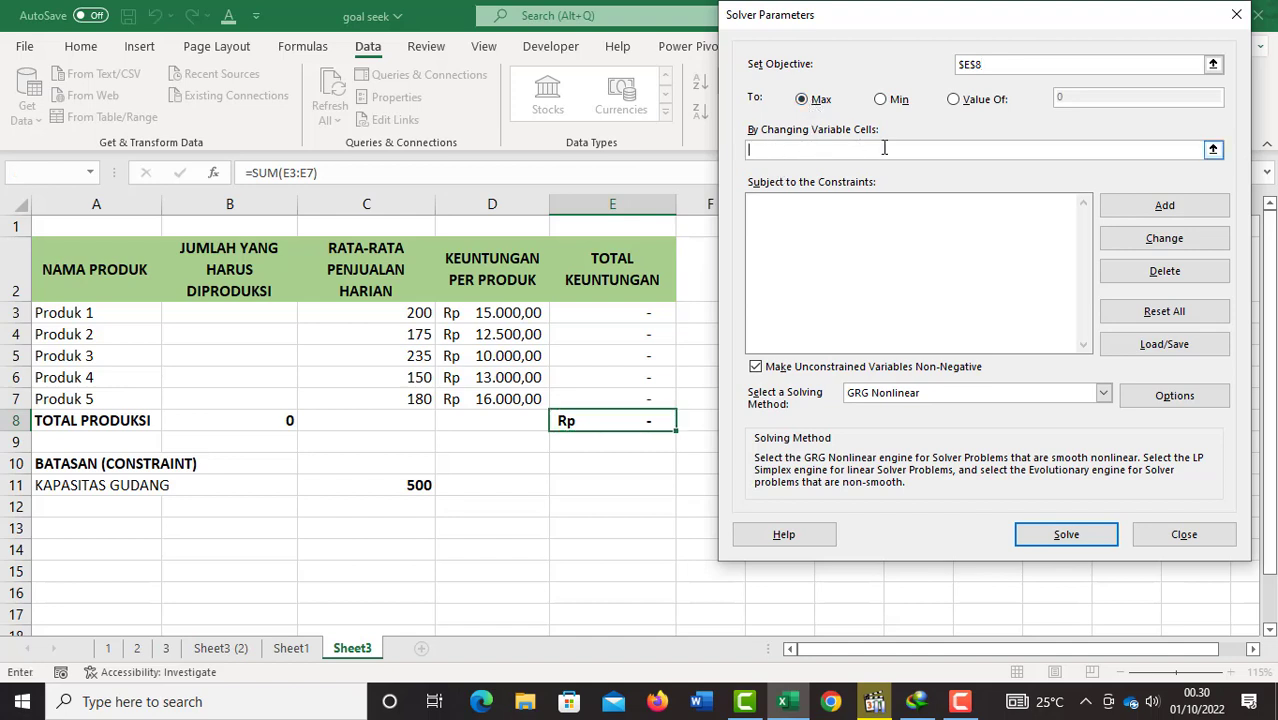
{"action": "left_click_drag", "start_coordinate": [265, 313], "coordinate": [265, 398]}
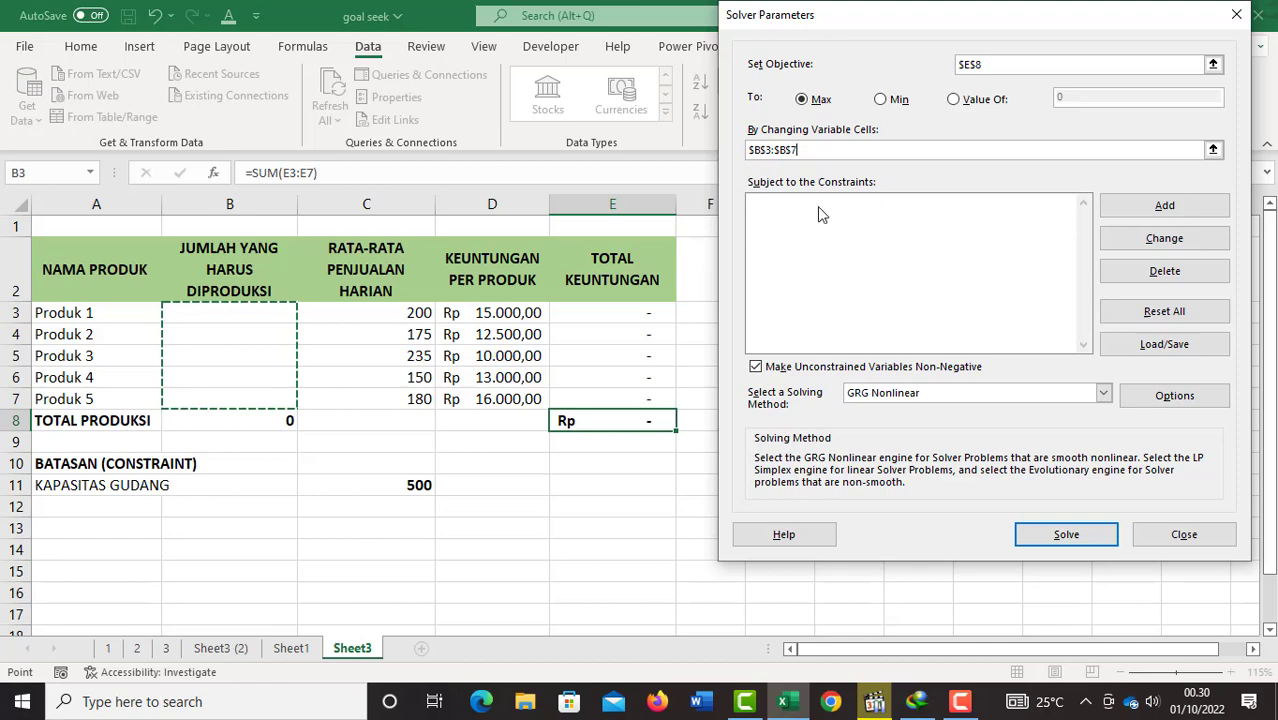
- Add a Solver constraint that restricts the production quantities in B3:B7 to integers
{"action": "left_click", "coordinate": [1175, 206]}
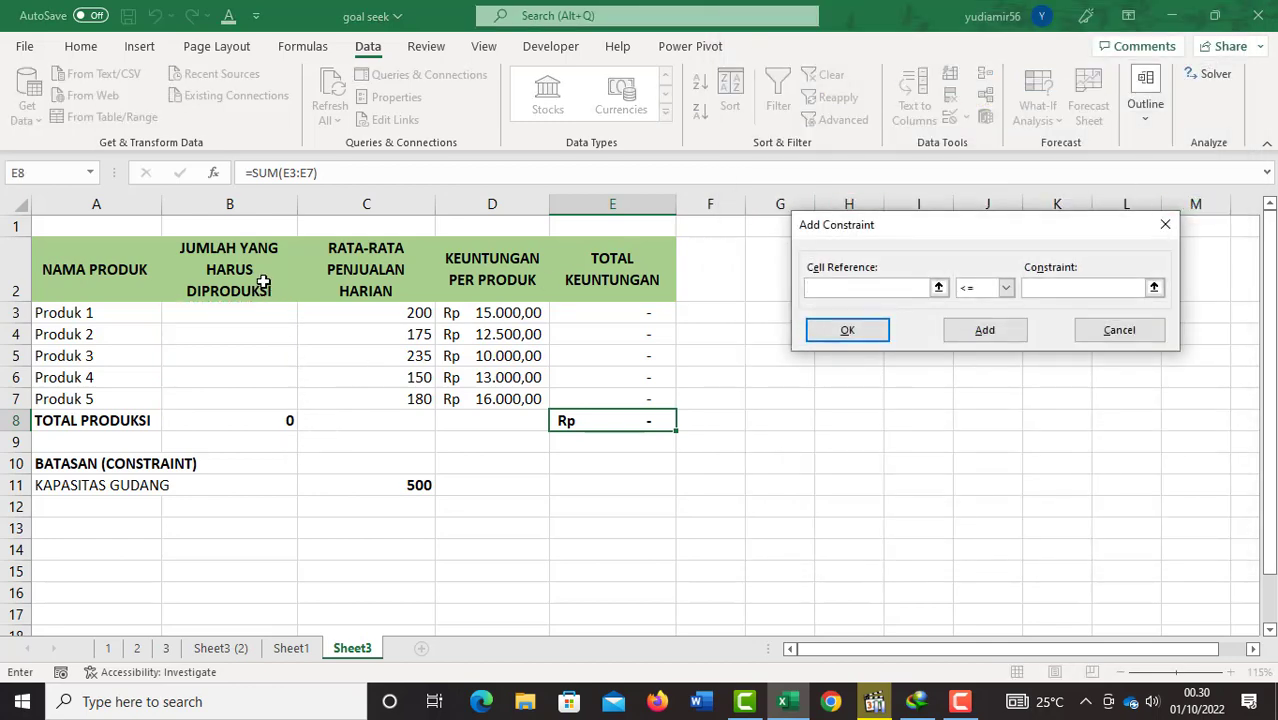
{"action": "left_click", "coordinate": [938, 287]}
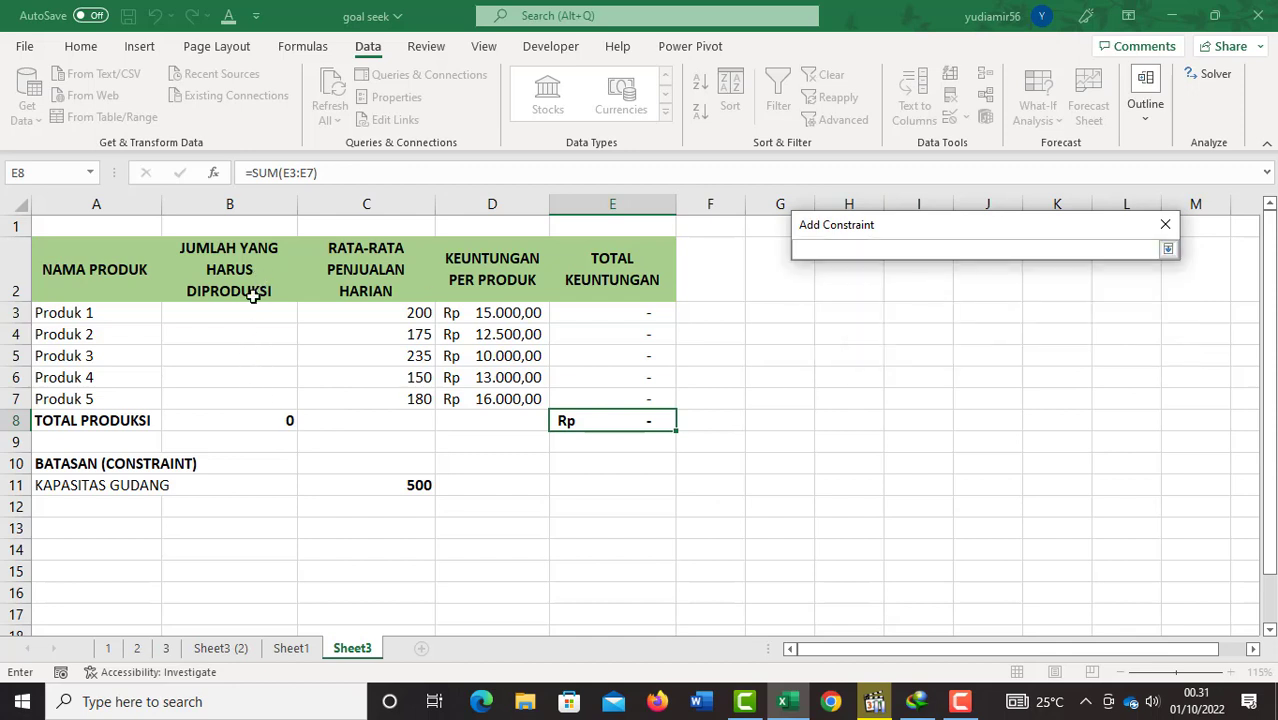
{"action": "left_click_drag", "start_coordinate": [243, 305], "coordinate": [242, 398]}
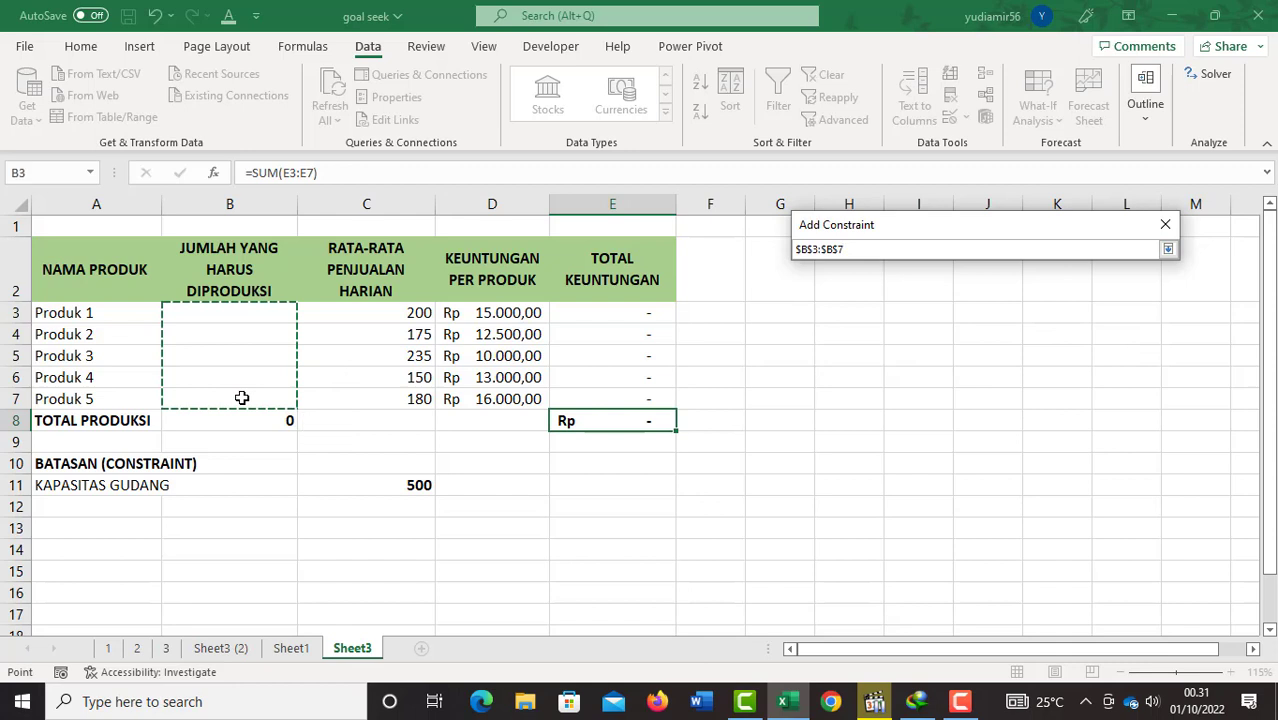
{"action": "left_click", "coordinate": [1167, 249]}
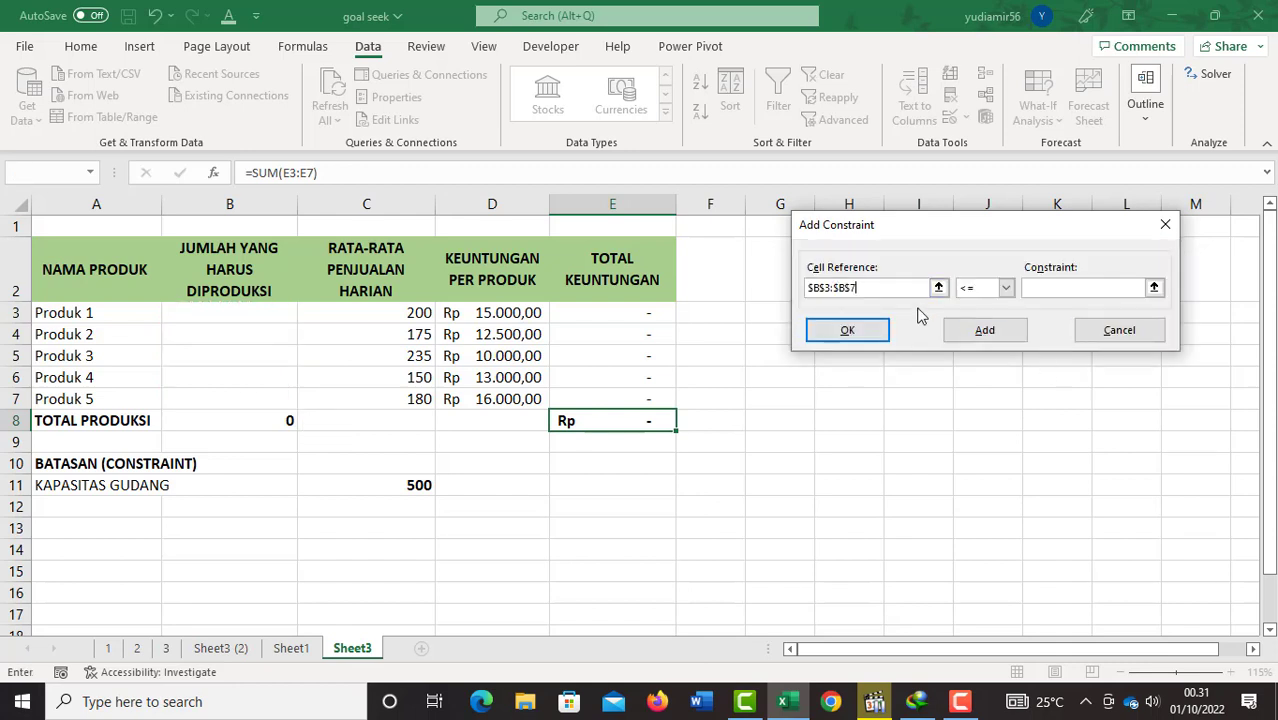
{"action": "left_click", "coordinate": [1005, 288]}
{"action": "left_click", "coordinate": [988, 340]}
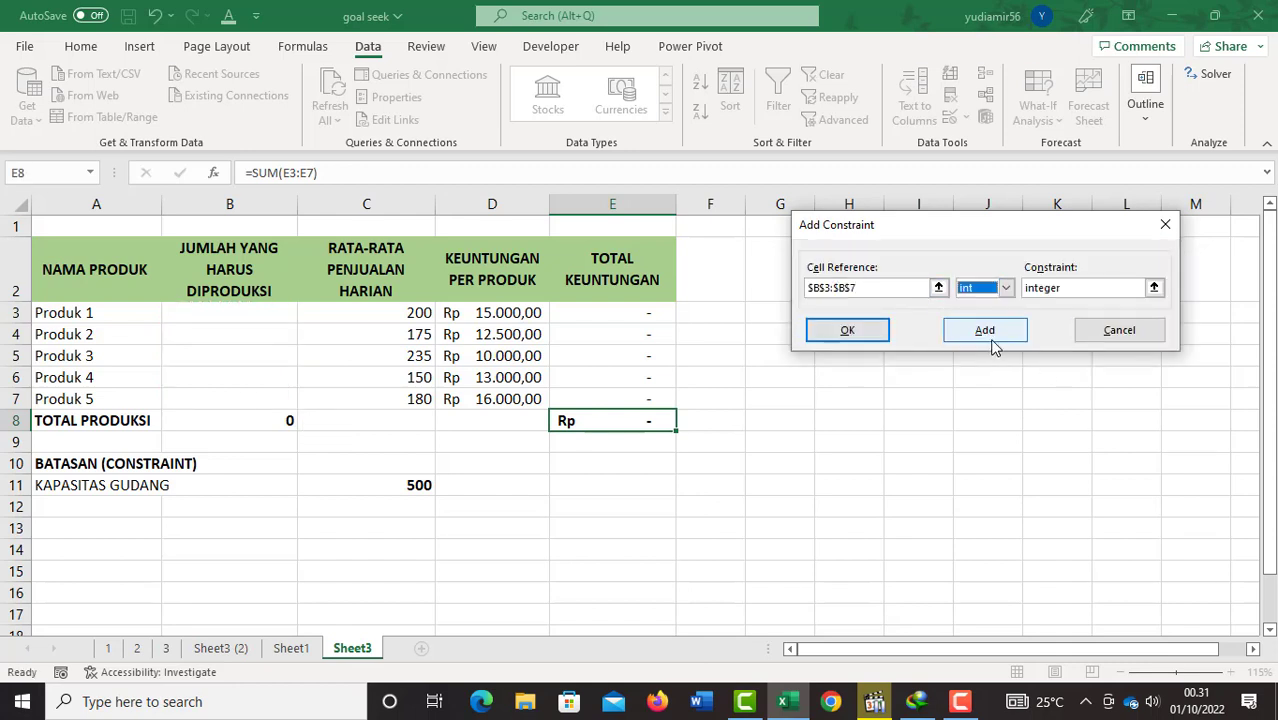
{"action": "left_click", "coordinate": [989, 338]}
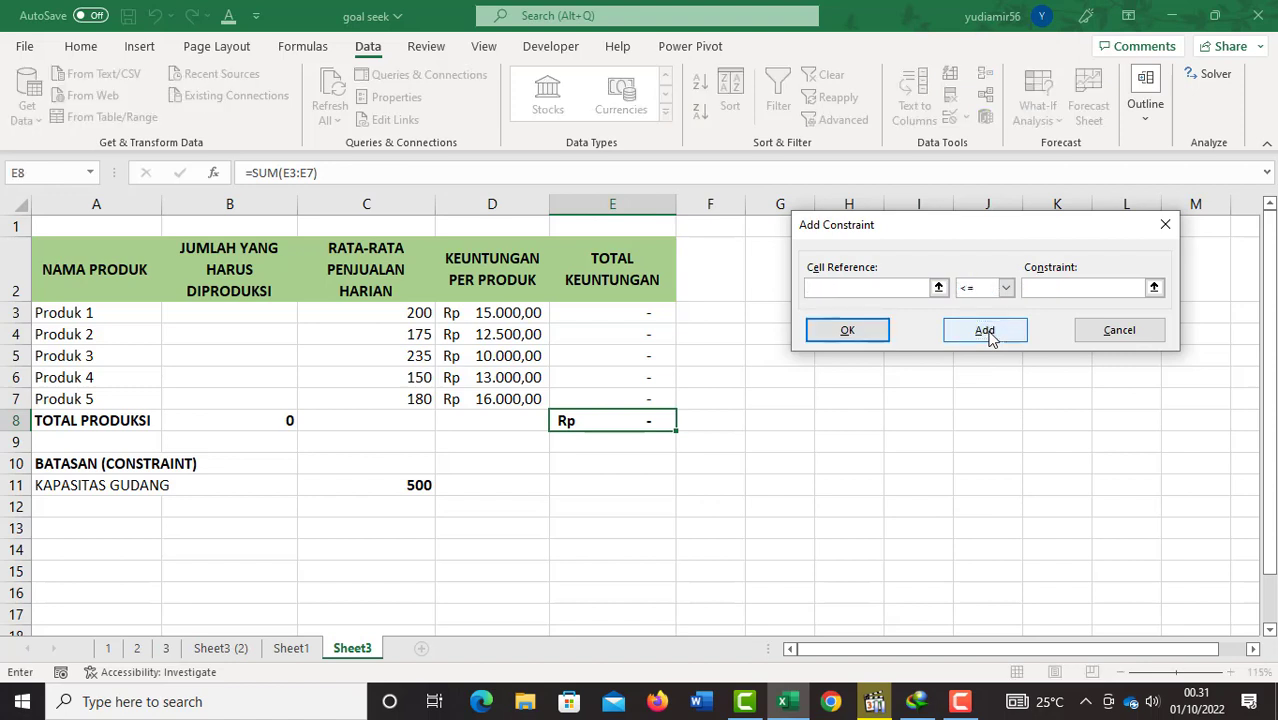
- Add a Solver constraint that keeps total production in B8 less than or equal to the warehouse capacity in C11
{"action": "left_click", "coordinate": [279, 420]}
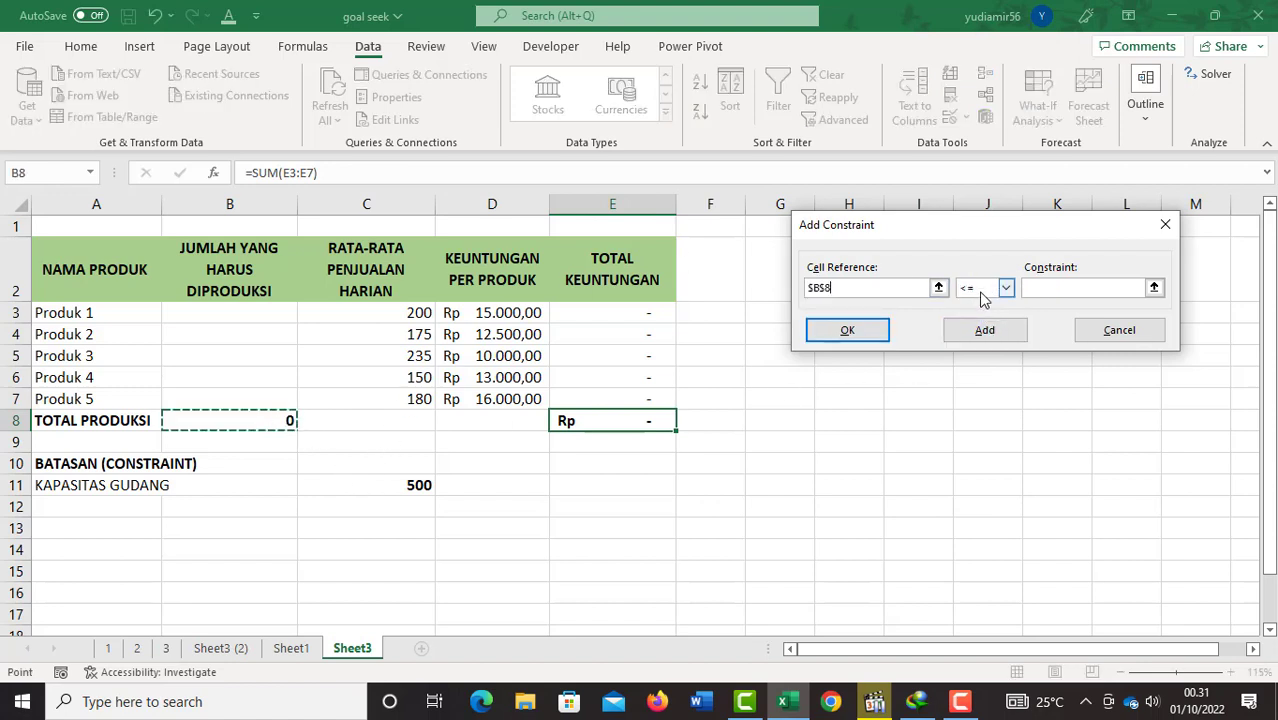
{"action": "left_click", "coordinate": [1043, 290]}
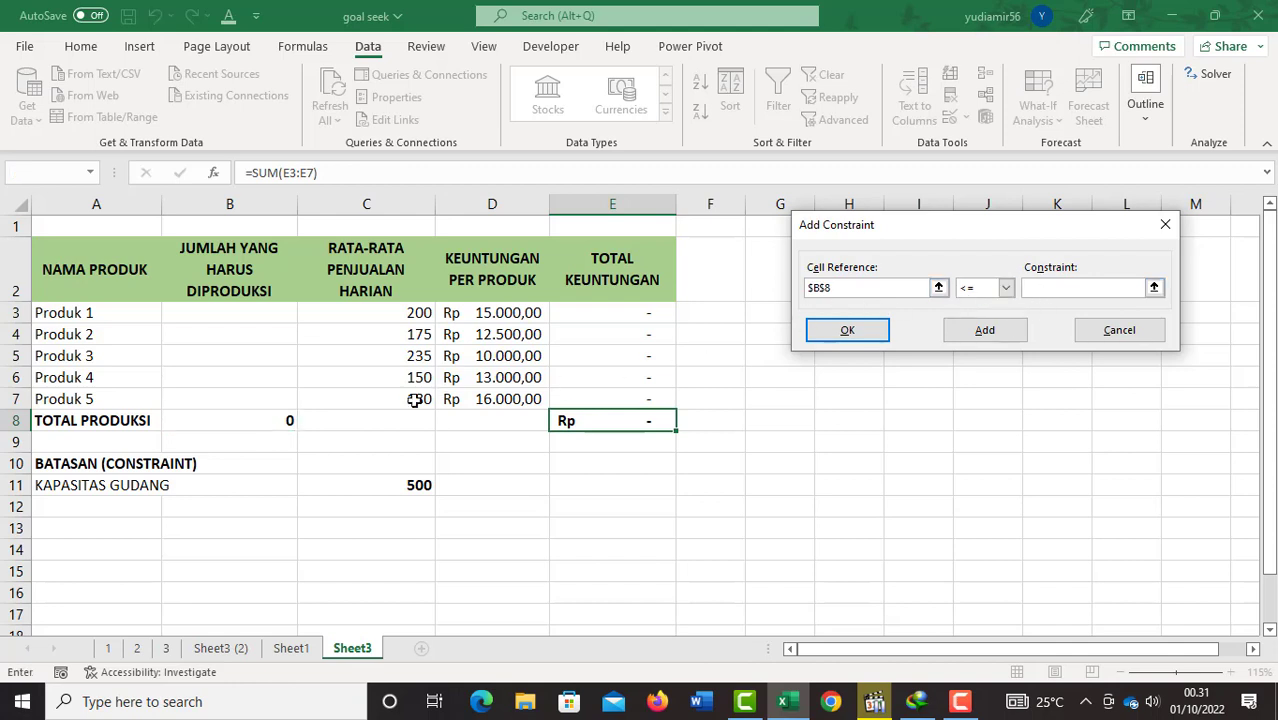
{"action": "left_click", "coordinate": [1006, 288]}
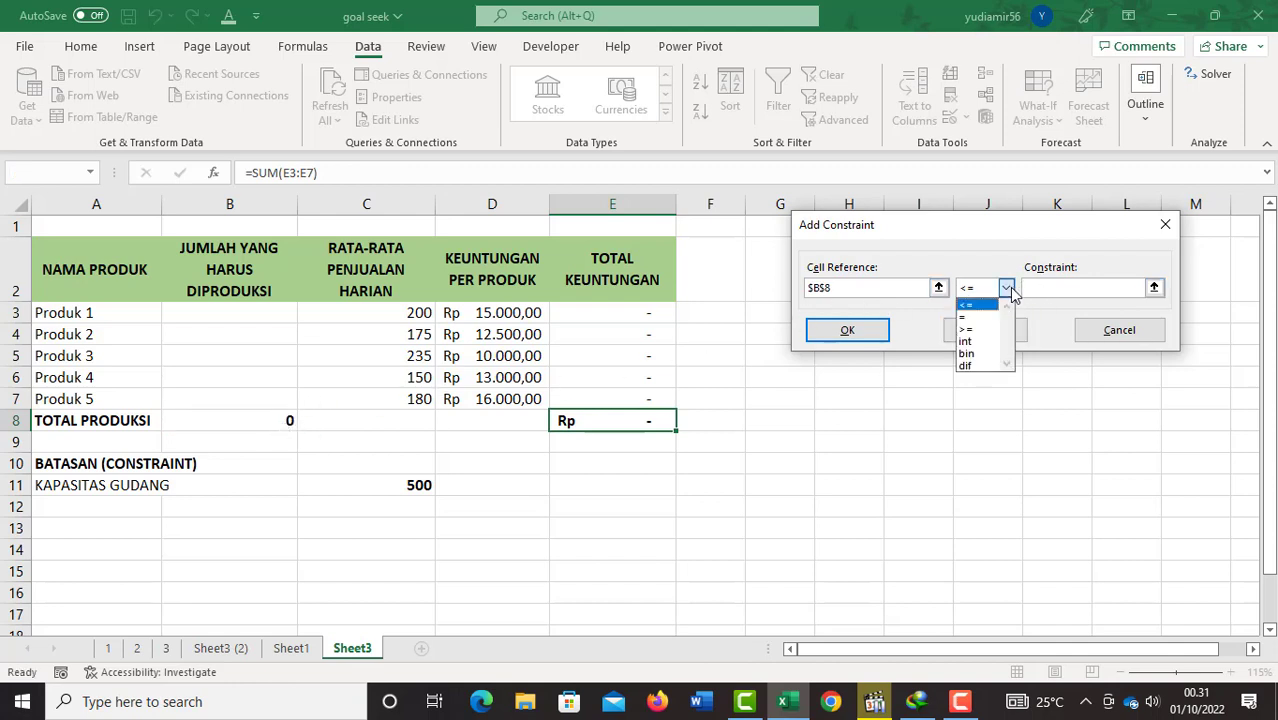
{"action": "left_click", "coordinate": [1005, 290]}
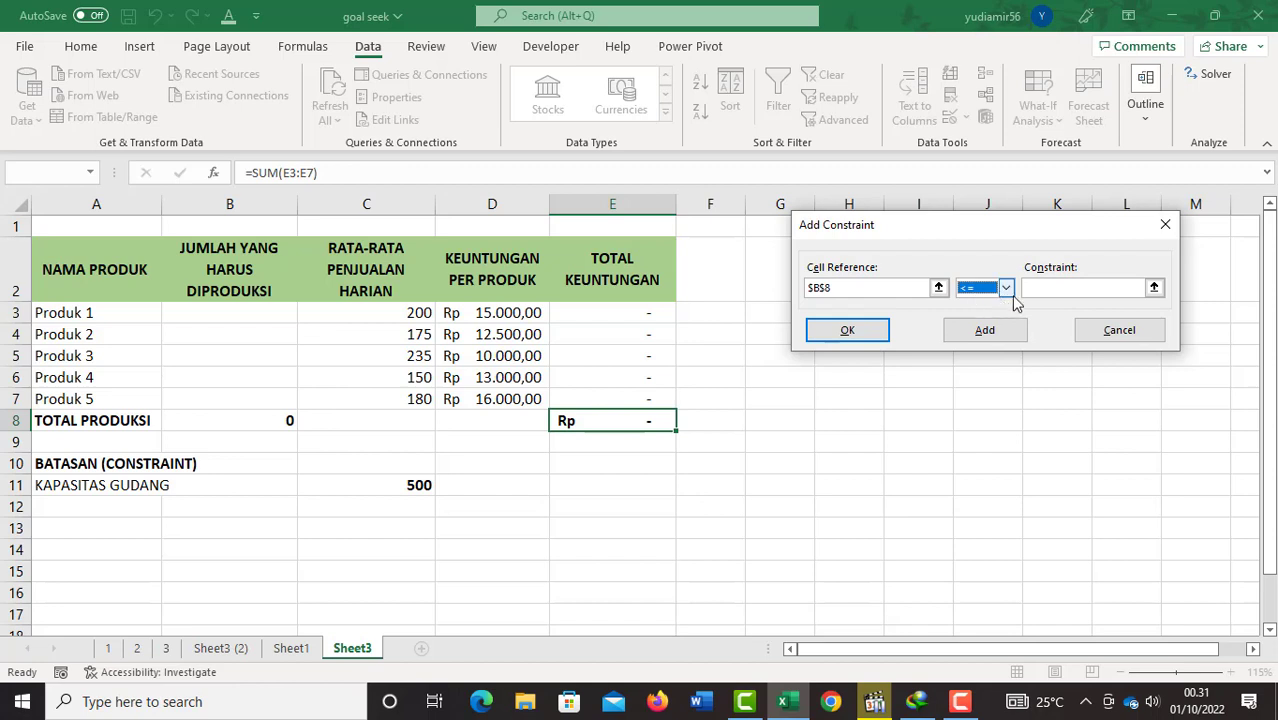
{"action": "left_click", "coordinate": [1042, 291]}
{"action": "left_click", "coordinate": [418, 486]}
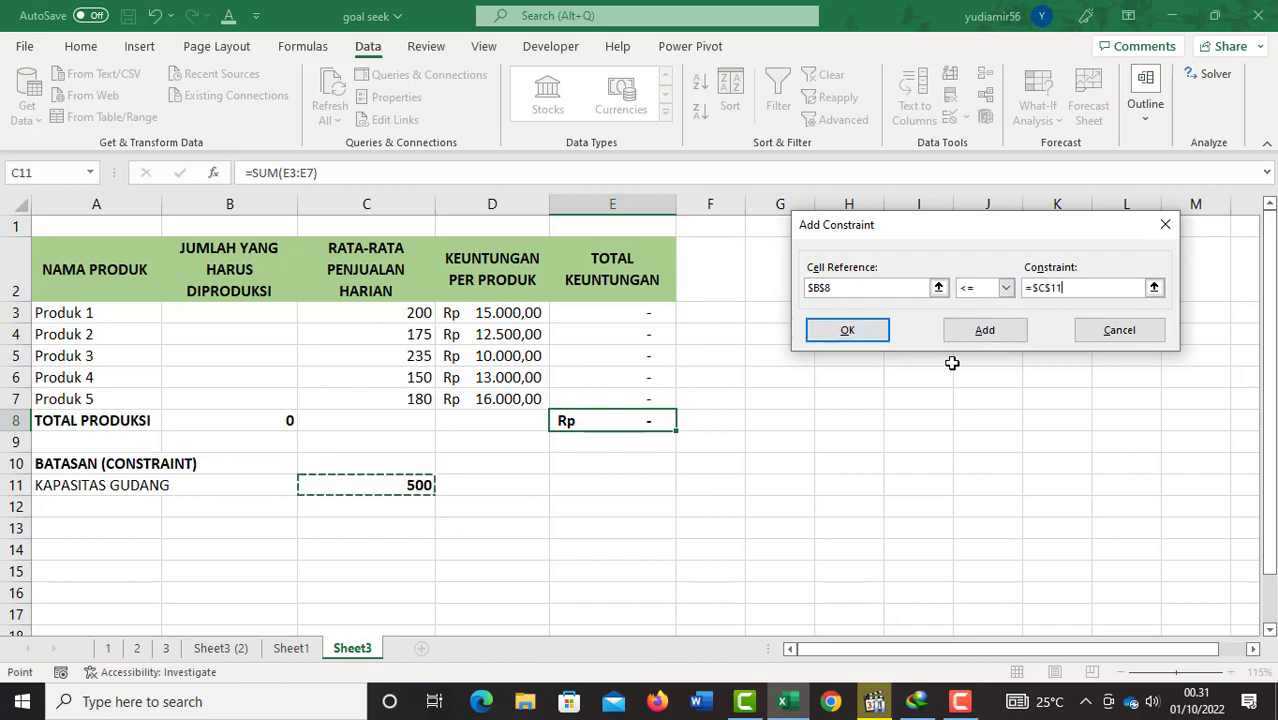
{"action": "left_click", "coordinate": [985, 333]}
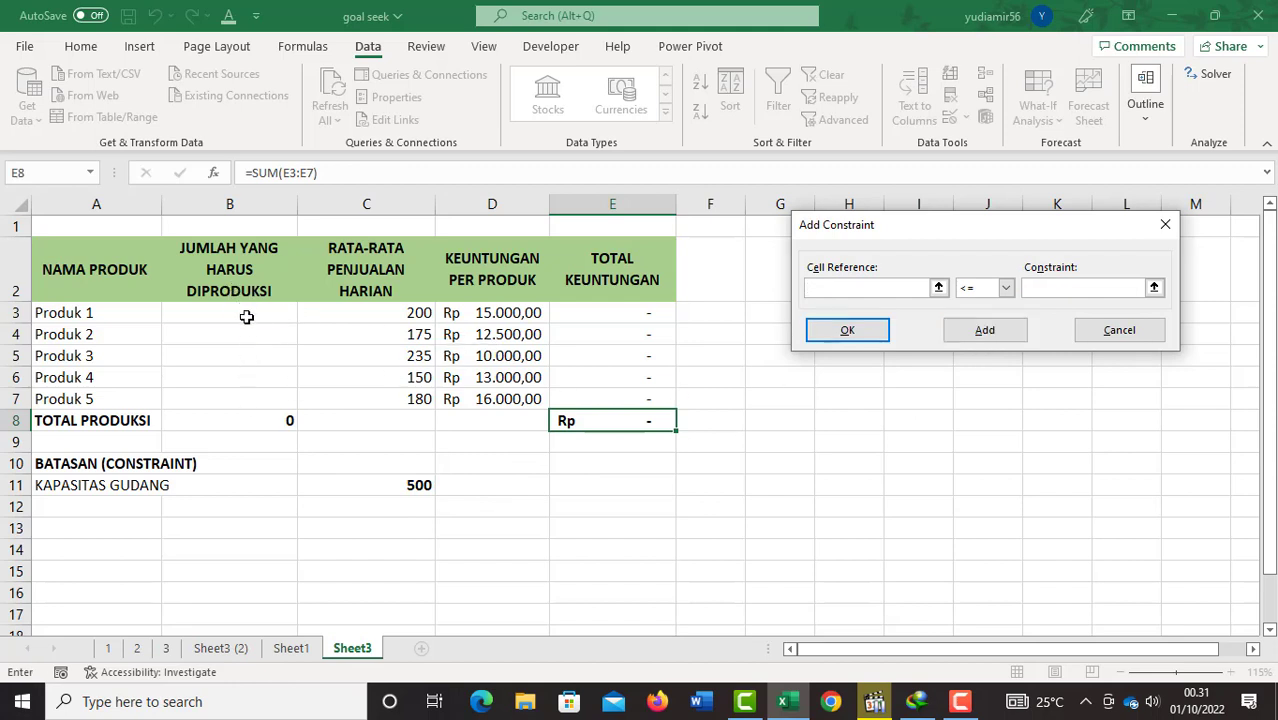
- Add a final Solver constraint that keeps production quantities B3:B7 less than or equal to average daily sales C3:C7
{"action": "left_click_drag", "start_coordinate": [248, 317], "coordinate": [258, 398]}
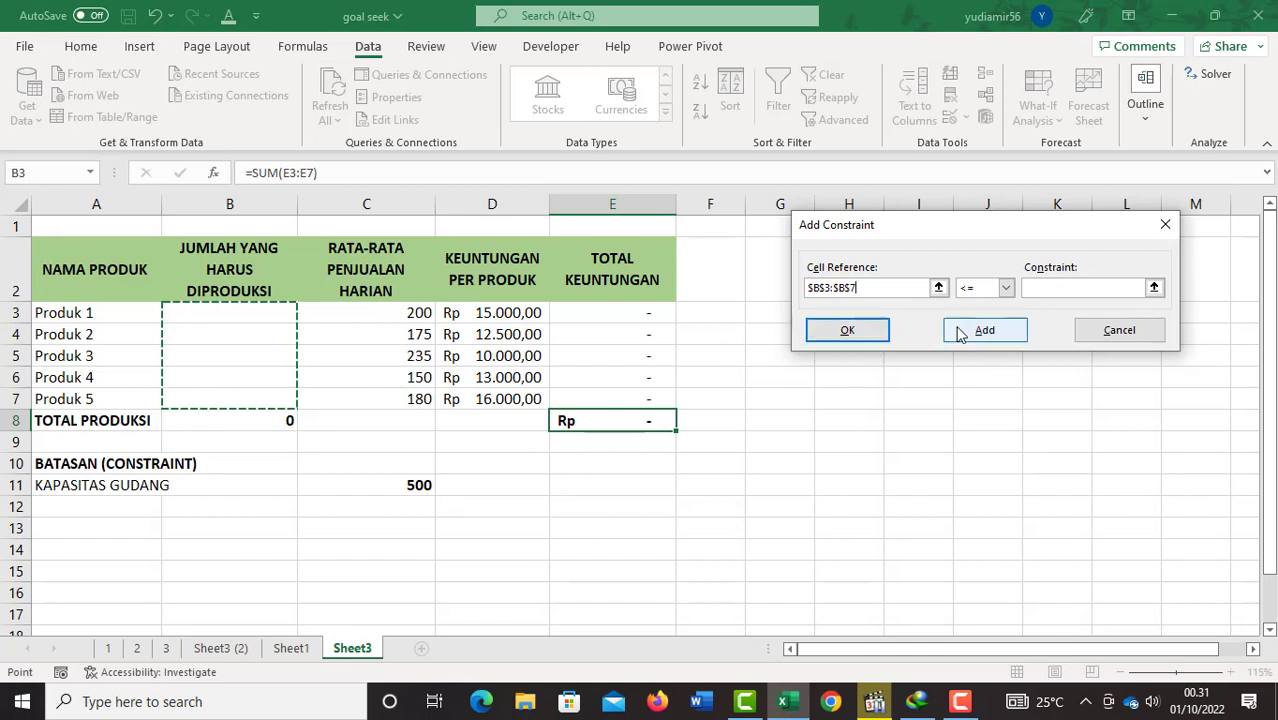
{"action": "left_click", "coordinate": [1033, 289]}
{"action": "left_click_drag", "start_coordinate": [412, 316], "coordinate": [408, 397]}
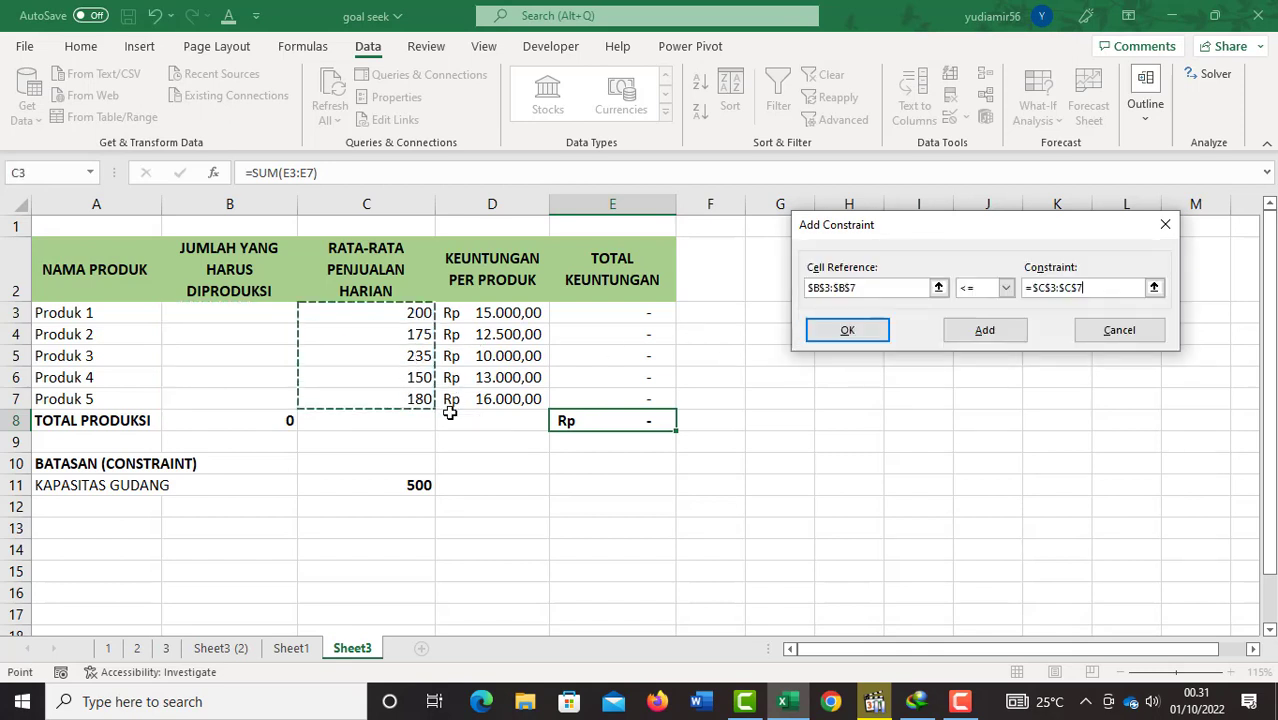
{"action": "left_click", "coordinate": [847, 331]}
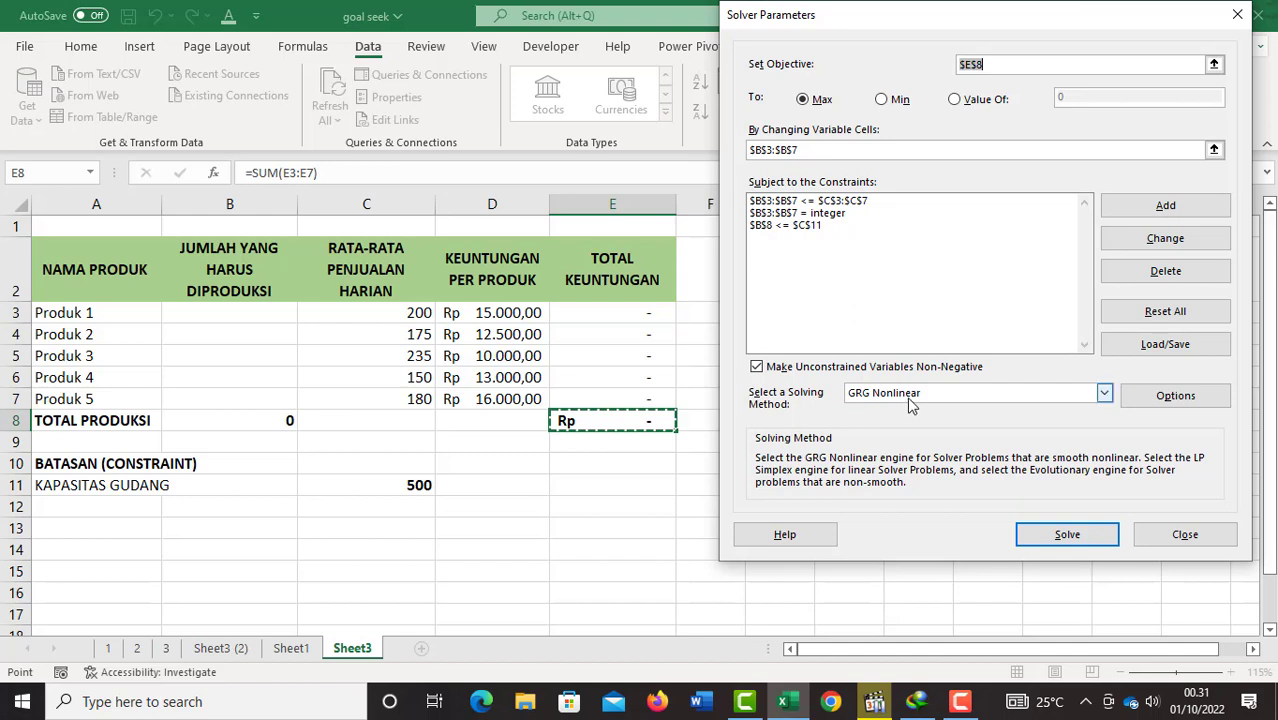
- Solve the Sheet3 production model with the GRG Nonlinear method, keep the Solver solution and leave Solver
{"action": "left_click", "coordinate": [1104, 393]}
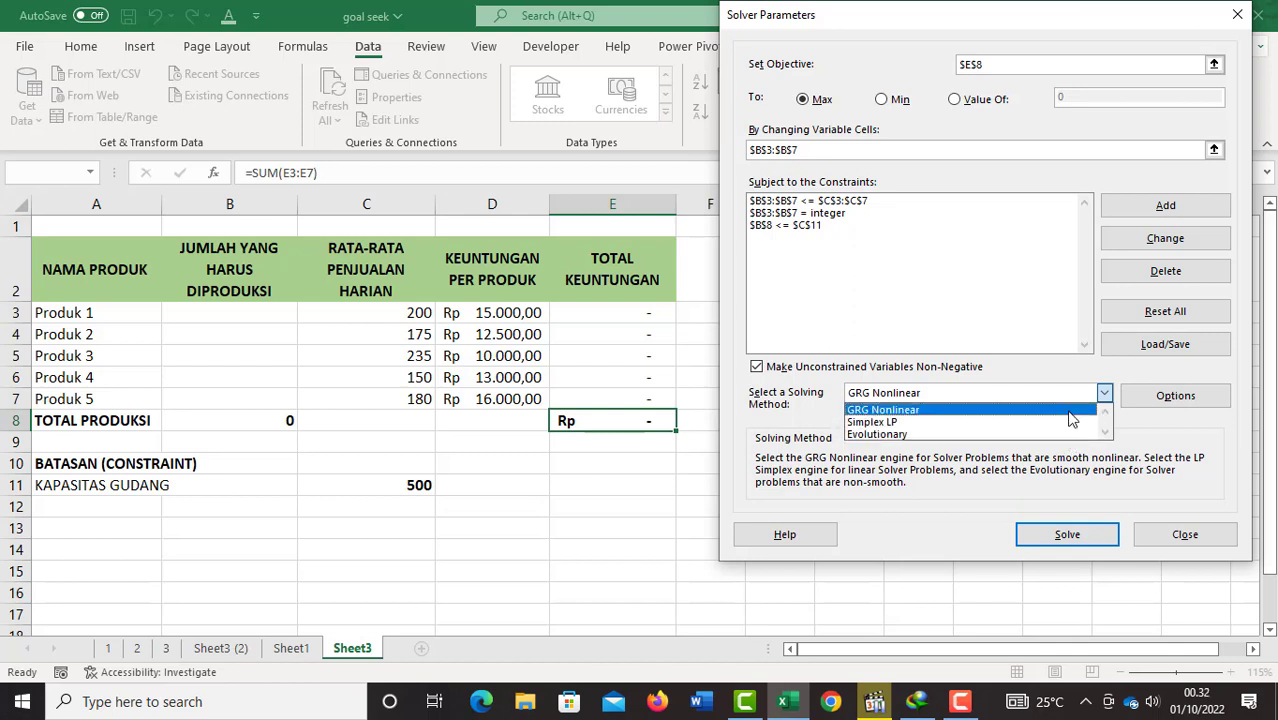
{"action": "left_click", "coordinate": [1069, 413]}
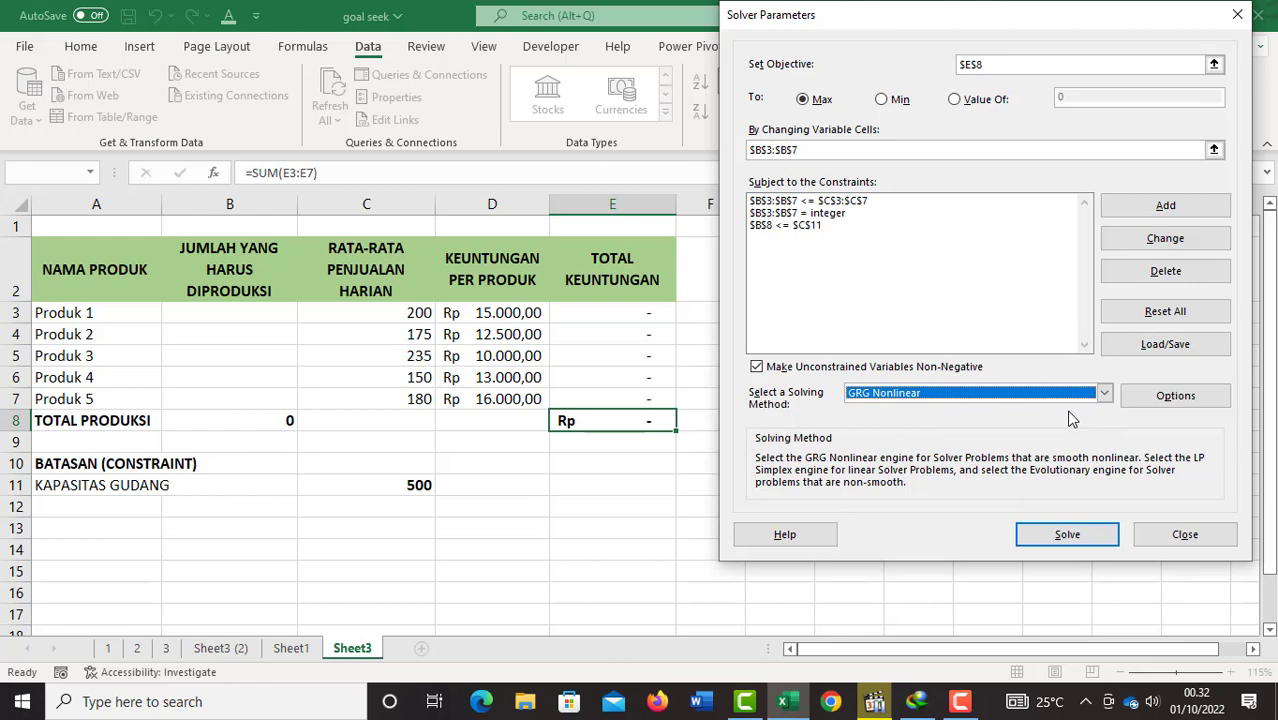
{"action": "left_click", "coordinate": [1067, 536]}
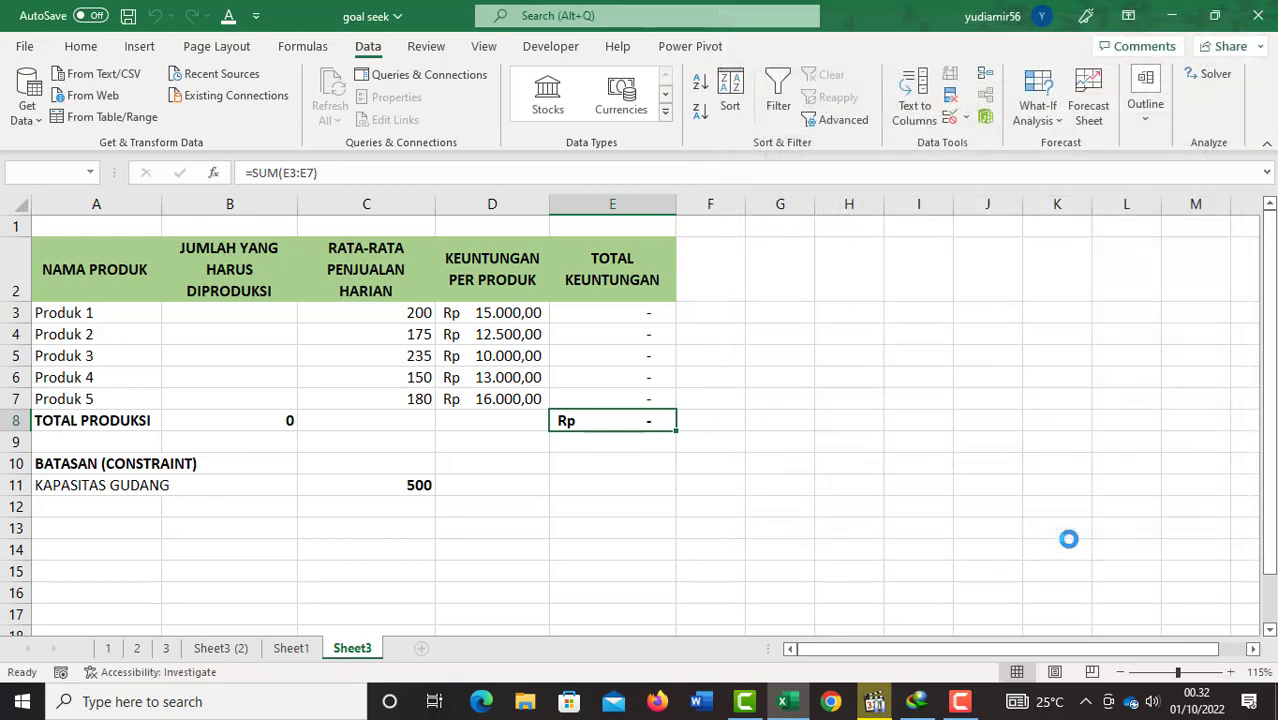
{"action": "left_click_drag", "start_coordinate": [589, 187], "coordinate": [951, 187]}
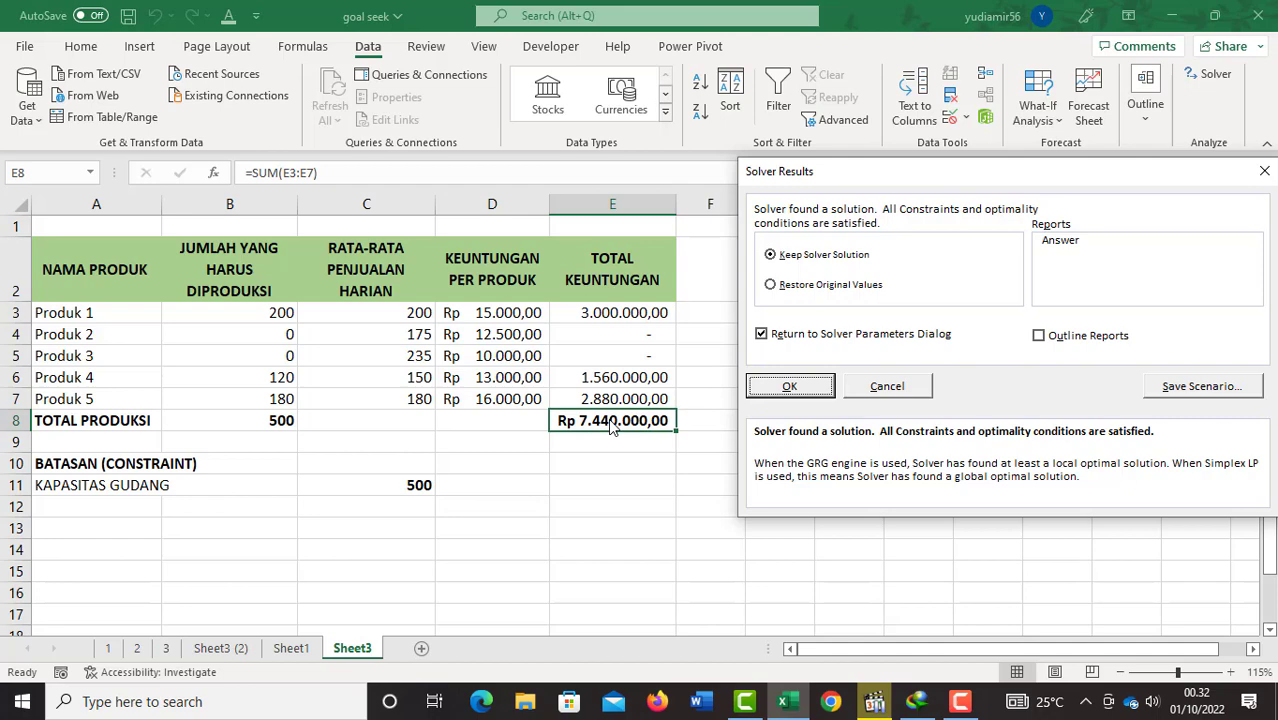
{"action": "left_click_drag", "start_coordinate": [1005, 180], "coordinate": [838, 118]}
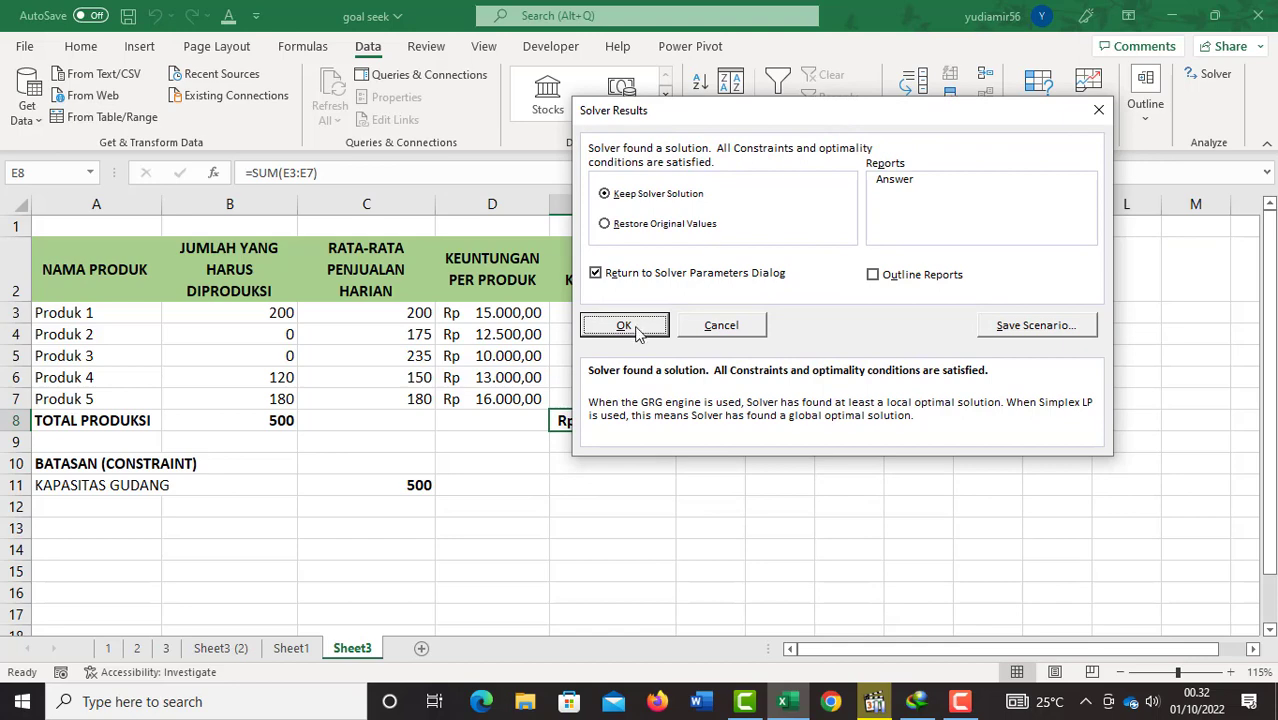
{"action": "left_click", "coordinate": [624, 326]}
{"action": "key", "text": "Escape"}
- Examine the solved production quantities in B3:B7, total production, total profit, profit per product for Produk 2 and 3, and warehouse capacity
{"action": "left_click", "coordinate": [237, 390]}
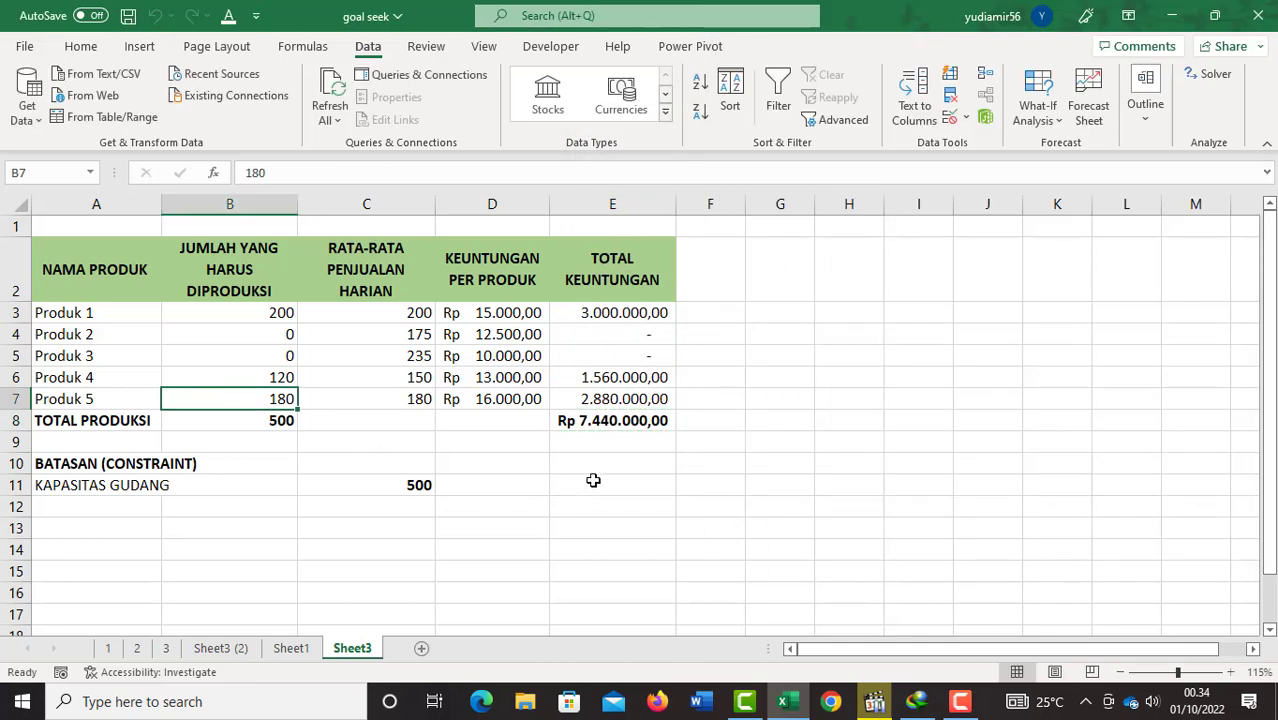
{"action": "left_click", "coordinate": [598, 466]}
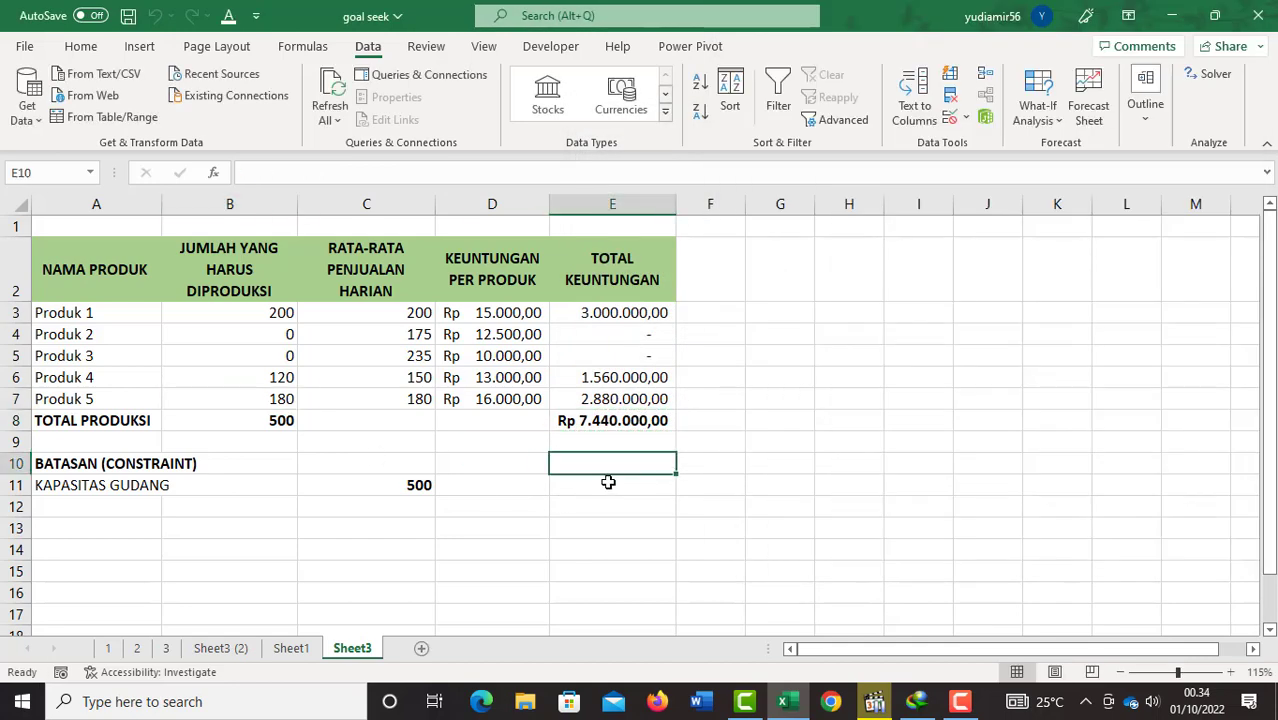
{"action": "left_click", "coordinate": [626, 416]}
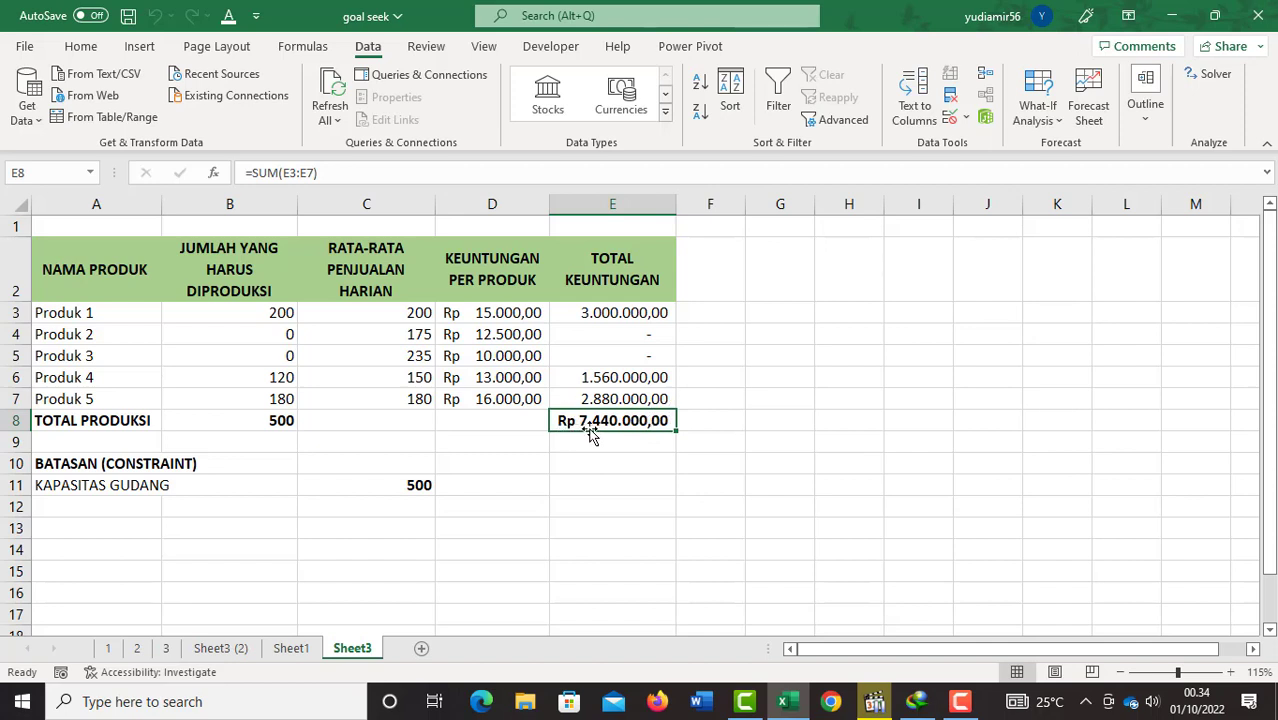
{"action": "left_click", "coordinate": [283, 424]}
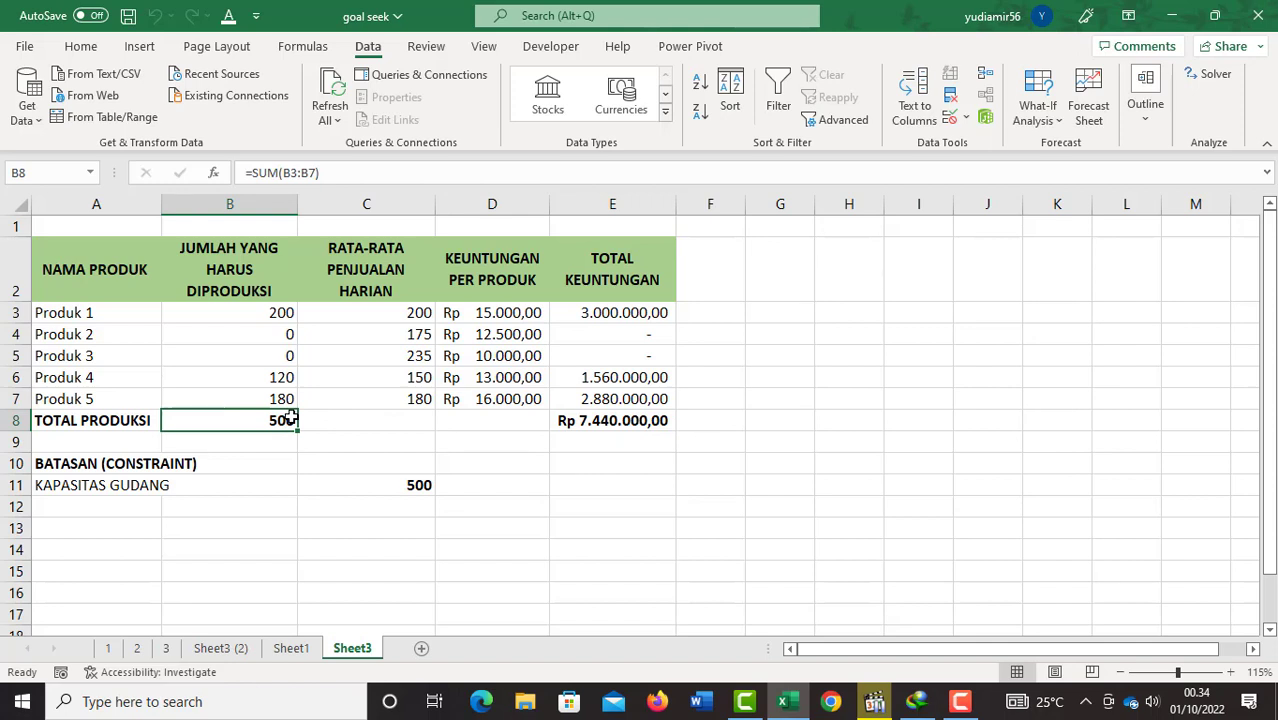
{"action": "left_click_drag", "start_coordinate": [294, 334], "coordinate": [294, 357]}
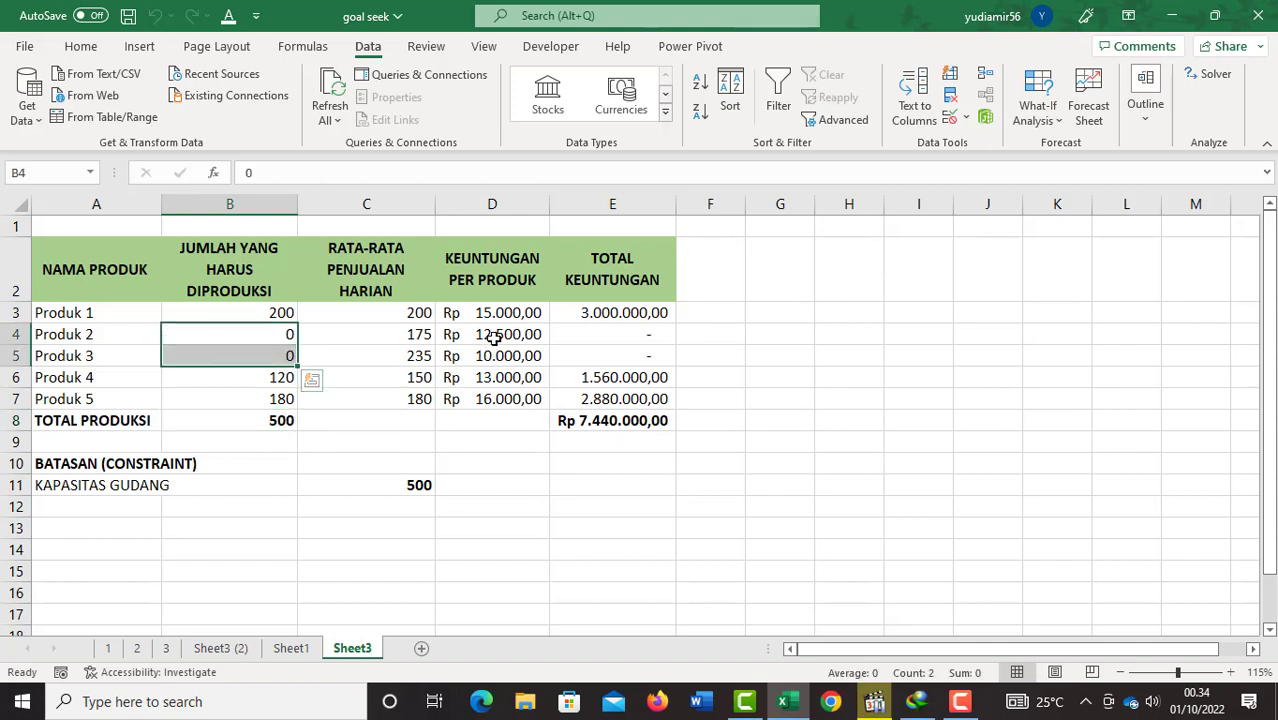
{"action": "left_click_drag", "start_coordinate": [493, 336], "coordinate": [495, 354]}
{"action": "left_click", "coordinate": [629, 509]}
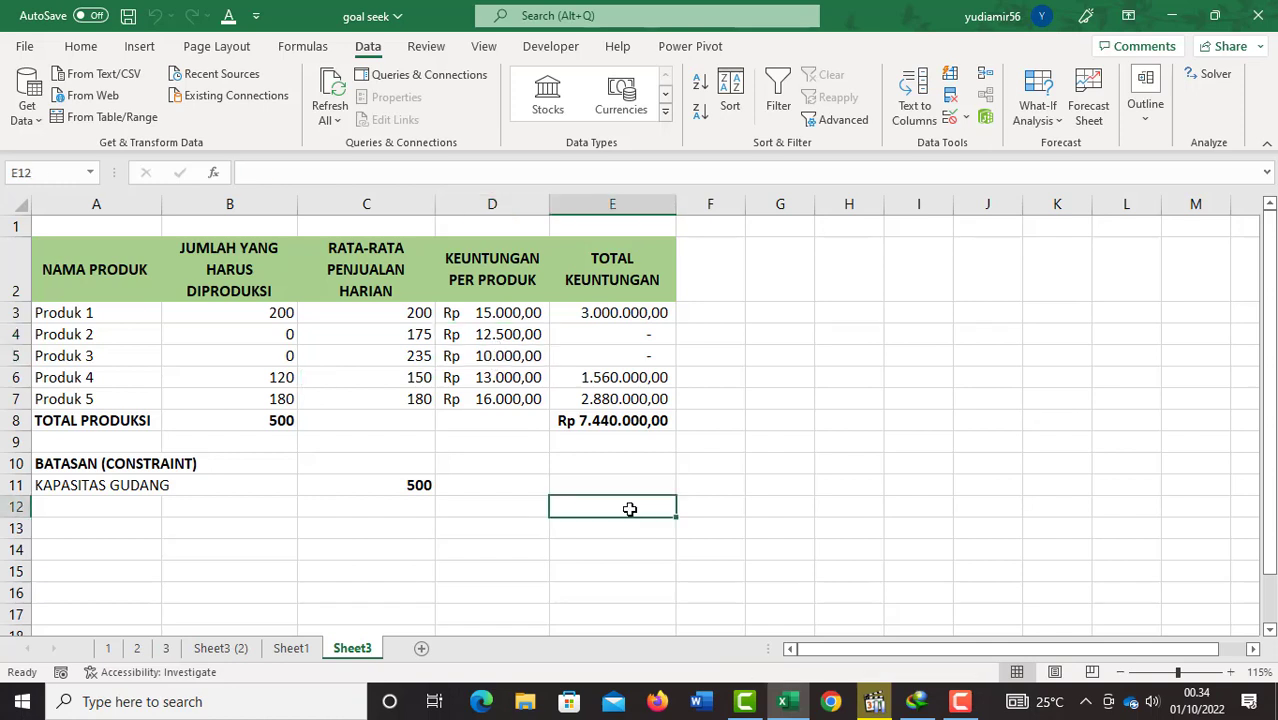
{"action": "left_click", "coordinate": [604, 482]}
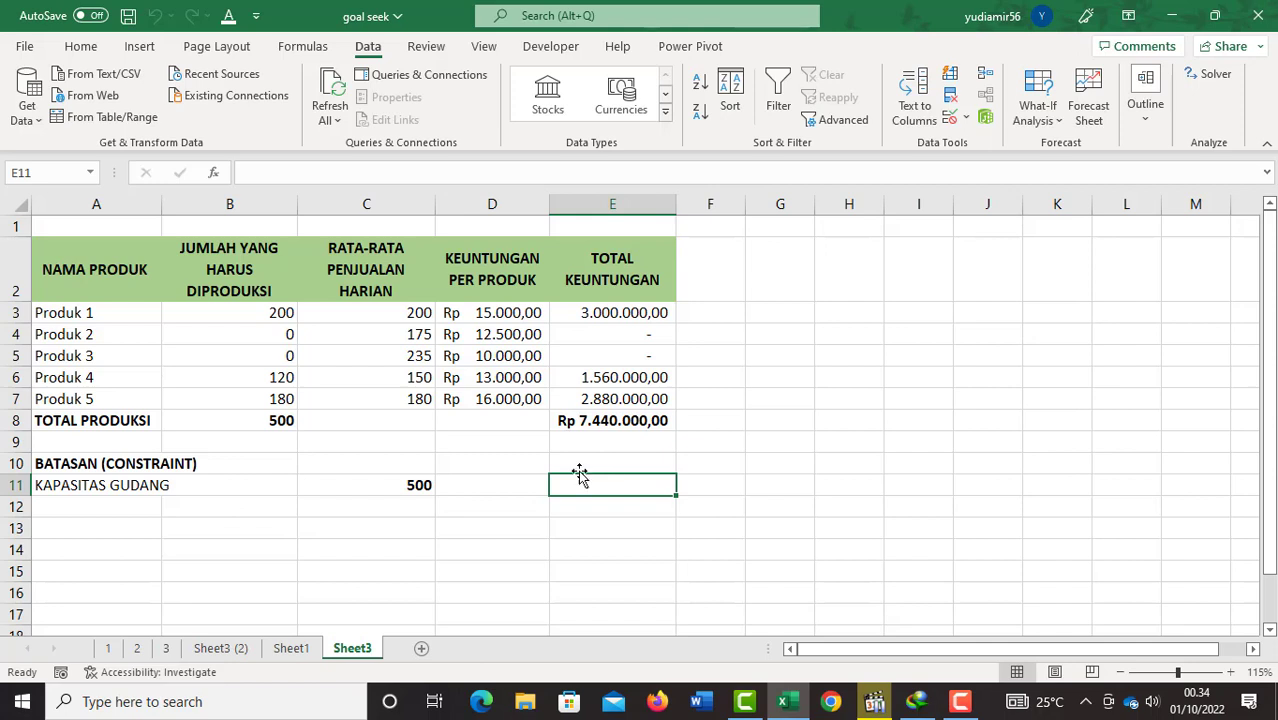
{"action": "left_click", "coordinate": [270, 314]}
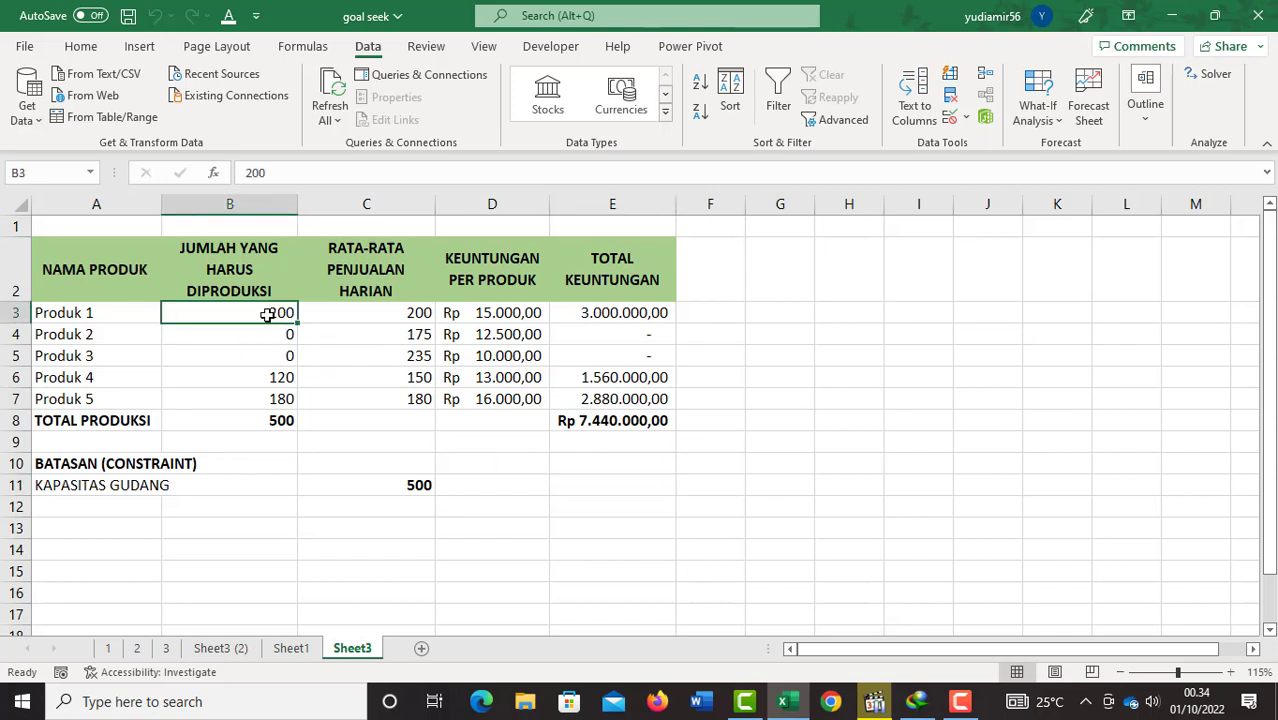
{"action": "left_click_drag", "start_coordinate": [266, 314], "coordinate": [285, 398]}
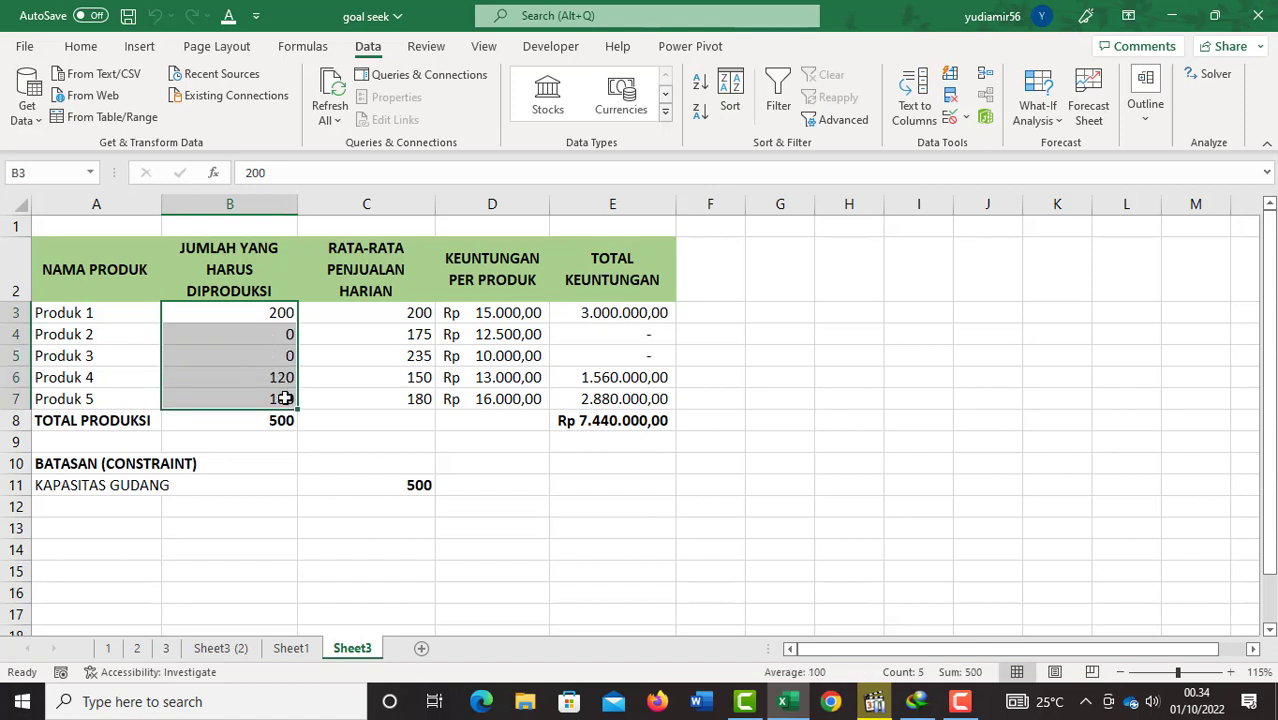
{"action": "left_click", "coordinate": [359, 461]}
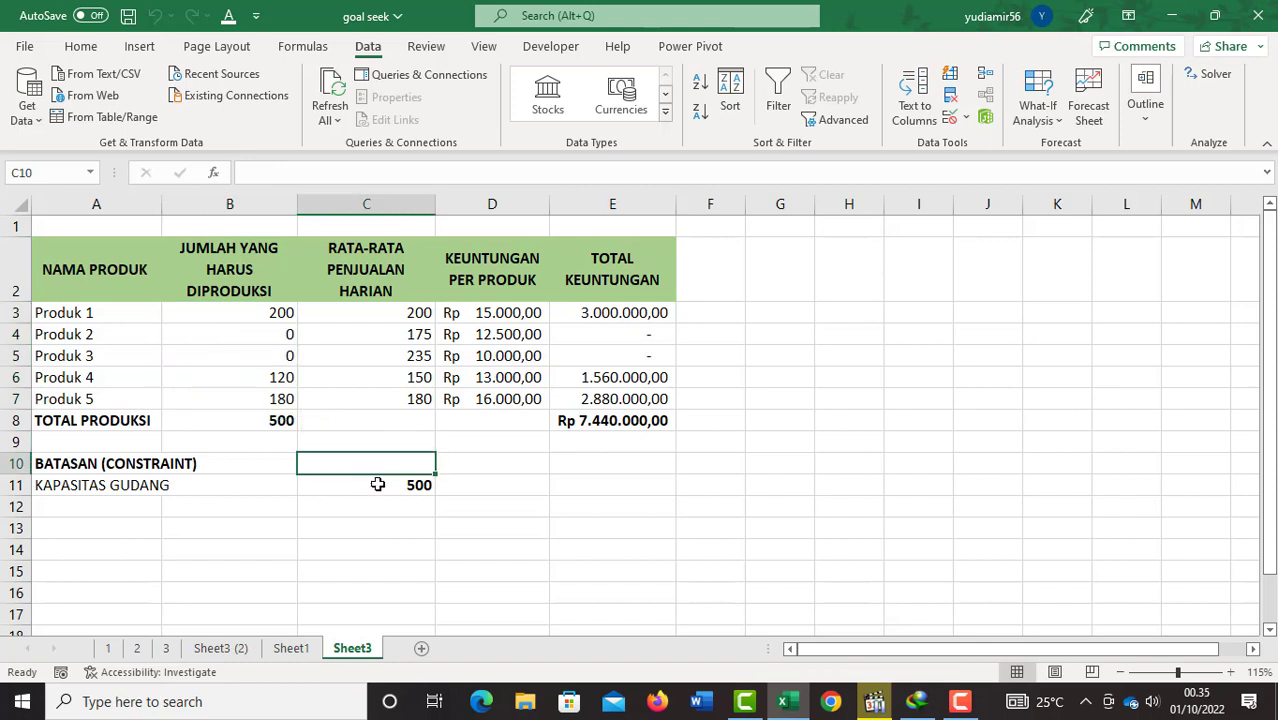
{"action": "left_click", "coordinate": [419, 486]}
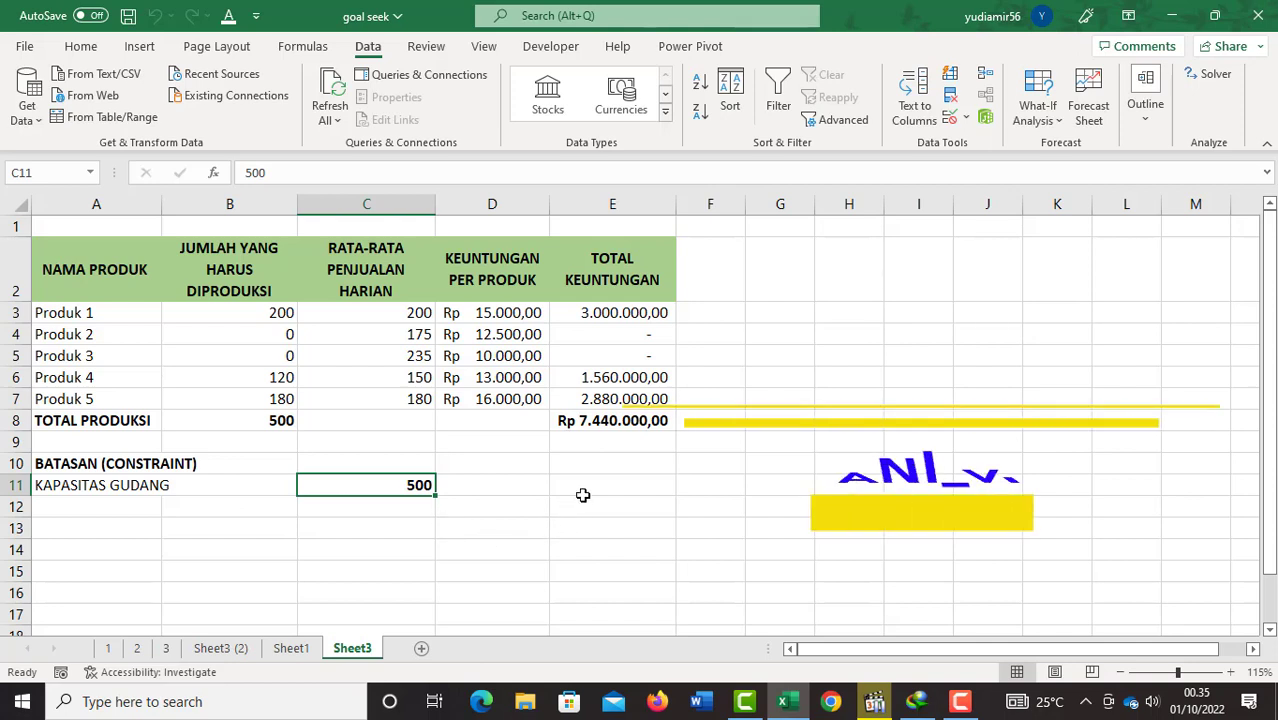
{"action": "key", "text": "Right"}
{"action": "key", "text": "Right"}
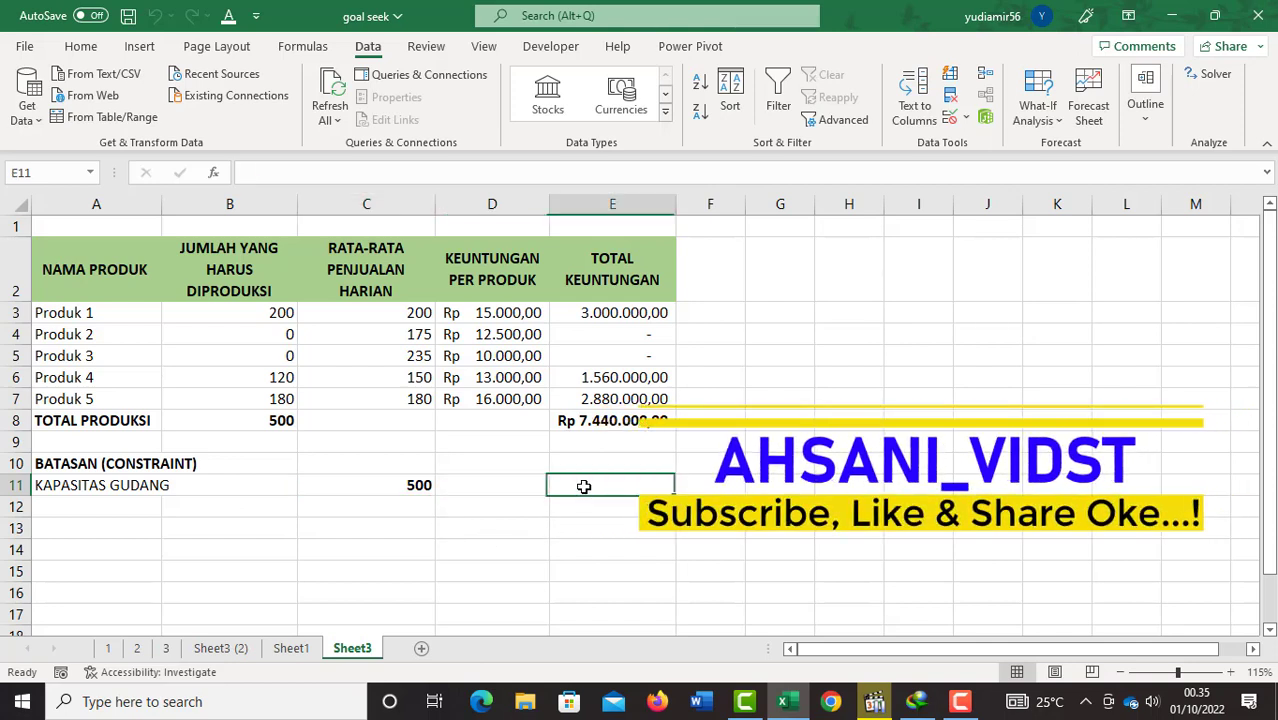